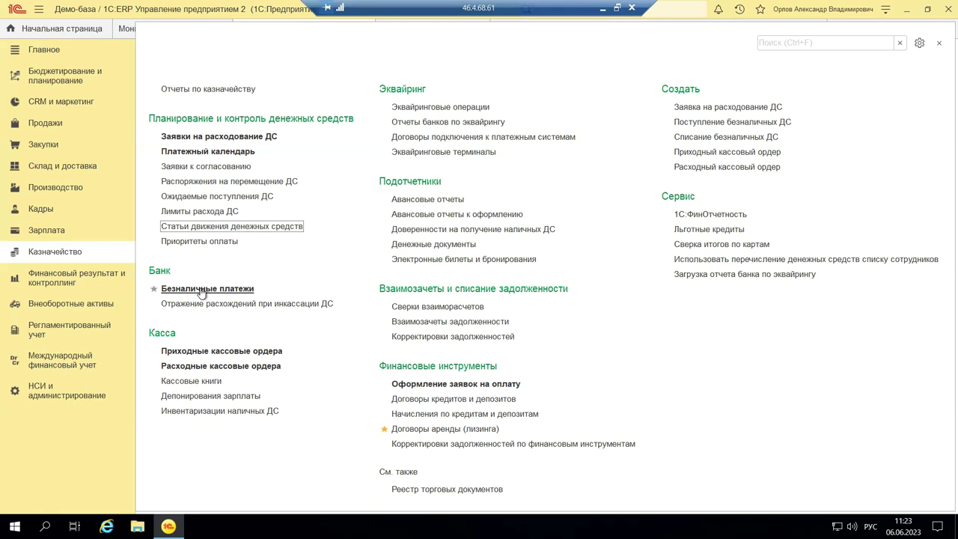
- Open the Безналичные платежи list and filter it by the Андромеда Плюс bank account
left_click(201, 293)
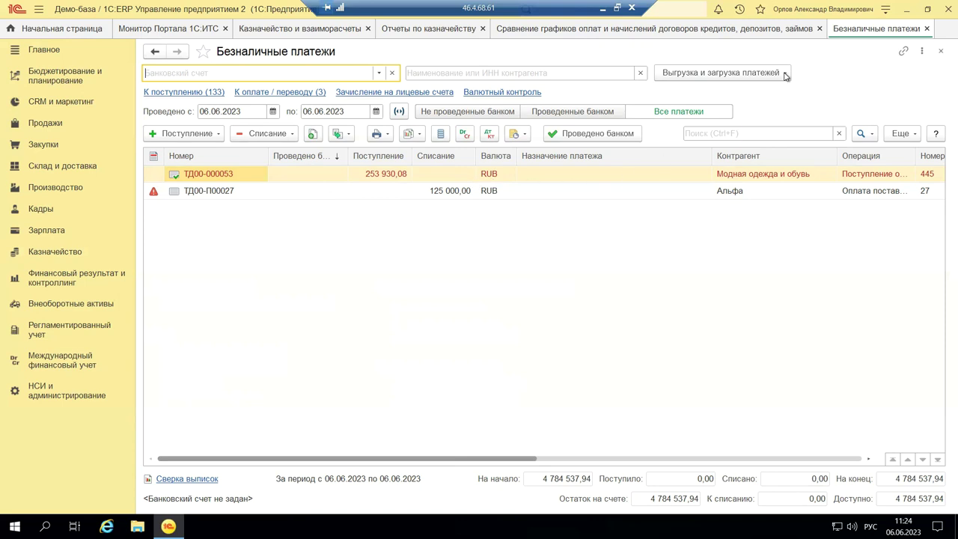
left_click(379, 73)
left_click(222, 106)
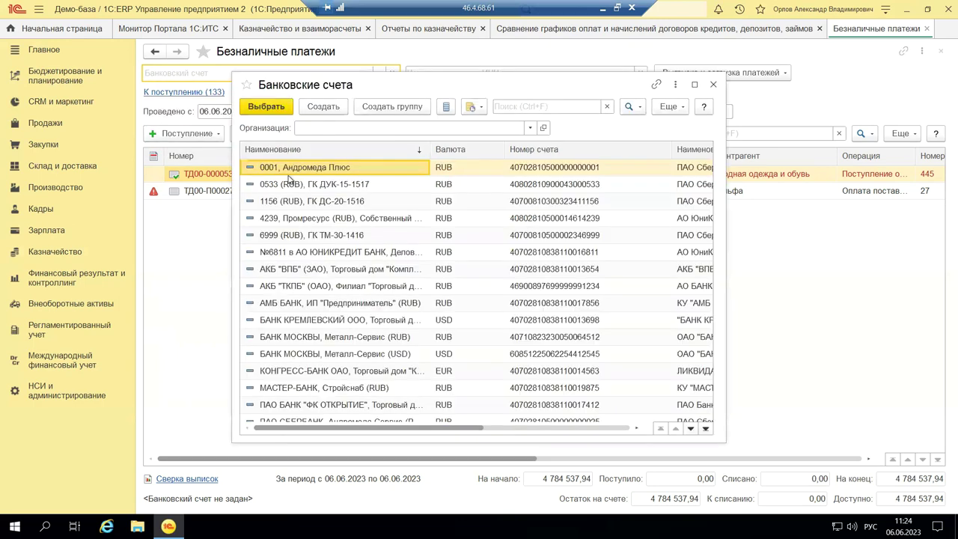
left_click(266, 107)
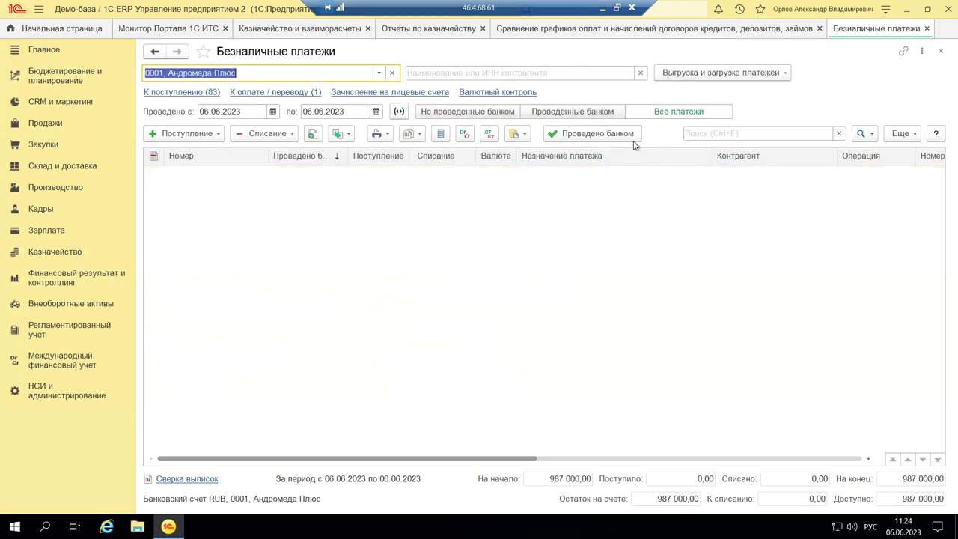
left_click(784, 71)
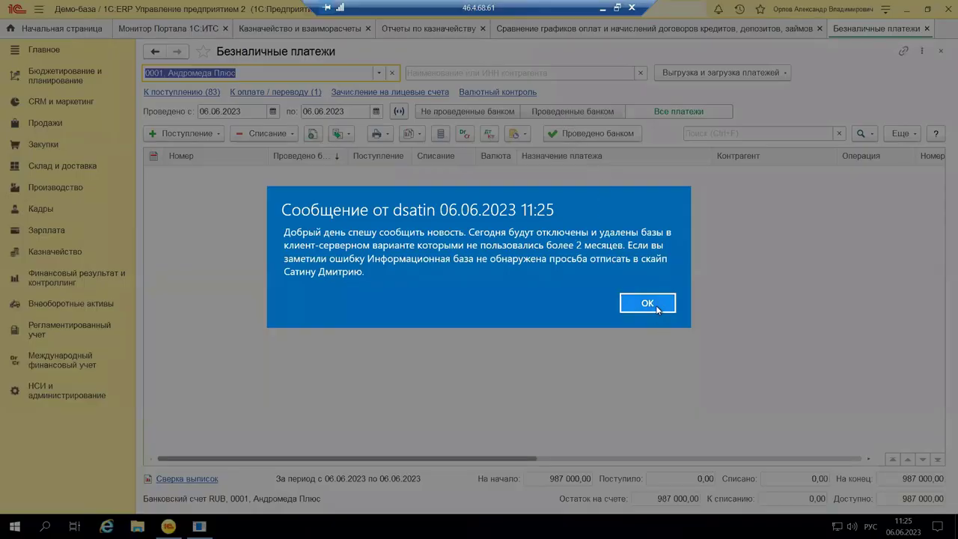
left_click(648, 303)
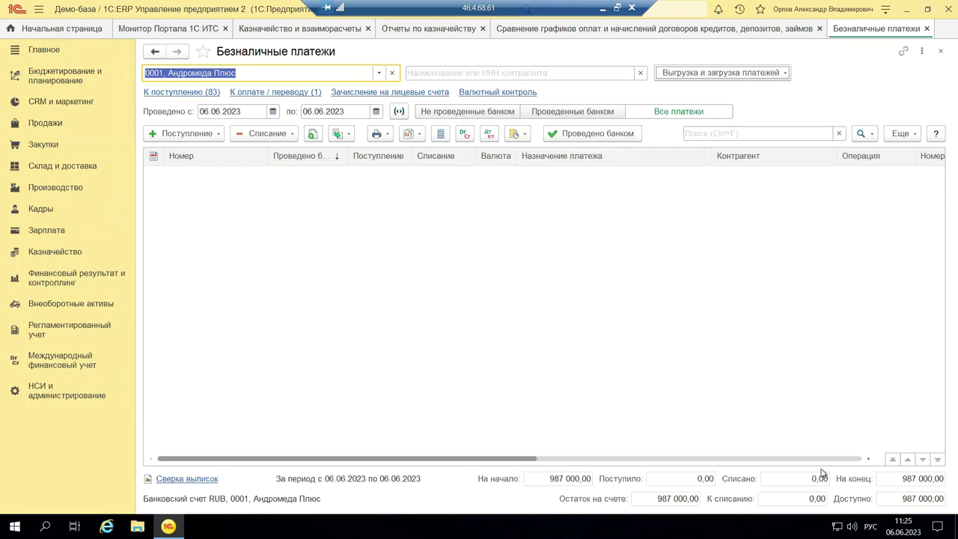
- Review the account's own balances and the loaded-statement columns in the Сверка банковских выписок report, and close the report
left_click(192, 479)
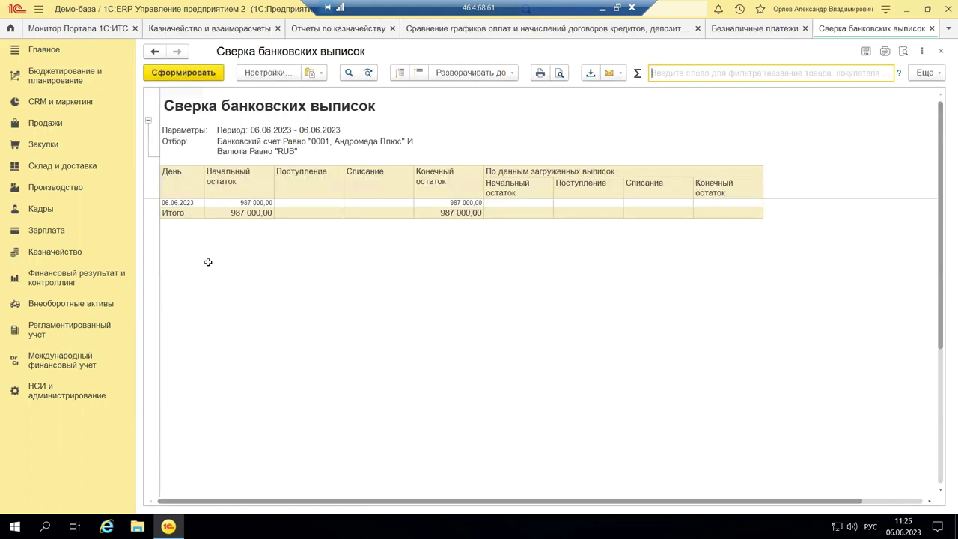
left_click(220, 200)
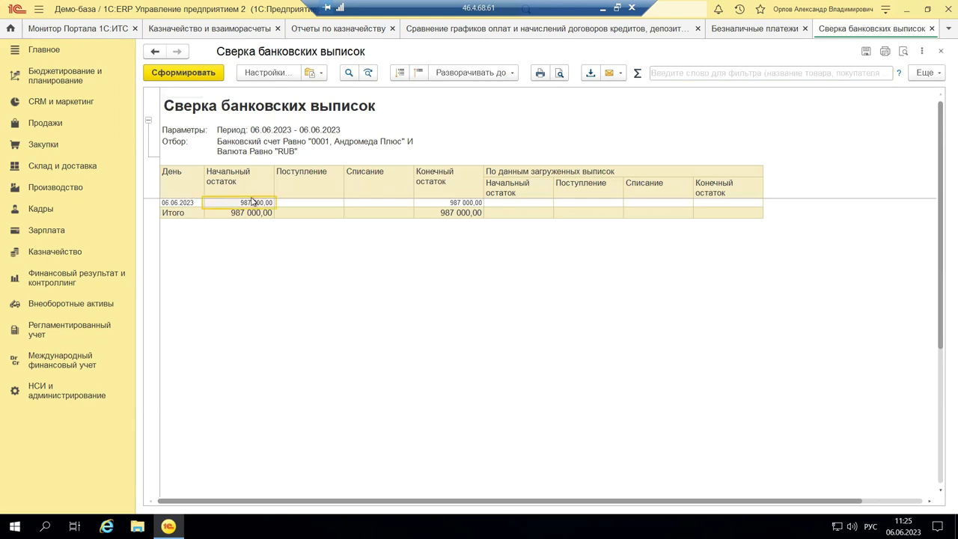
left_click(474, 203)
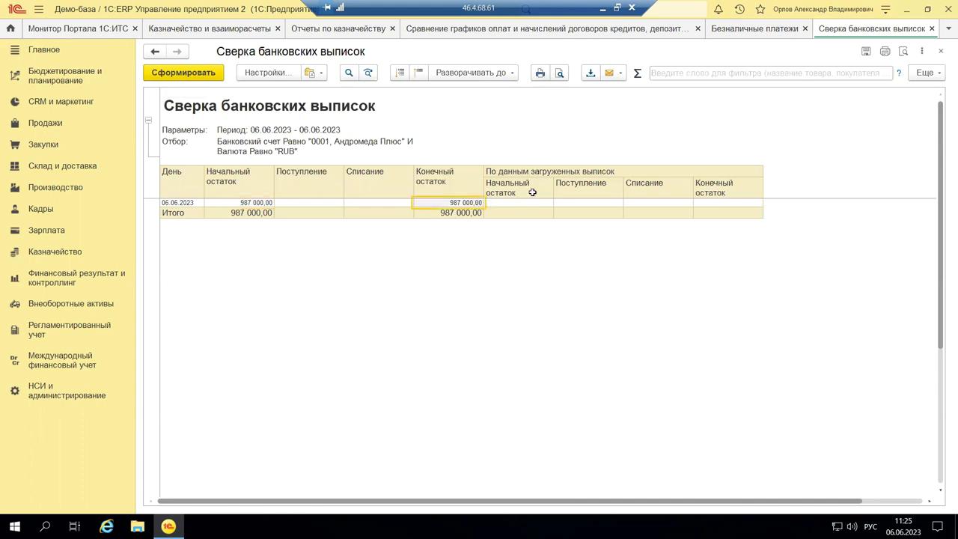
left_click(532, 203)
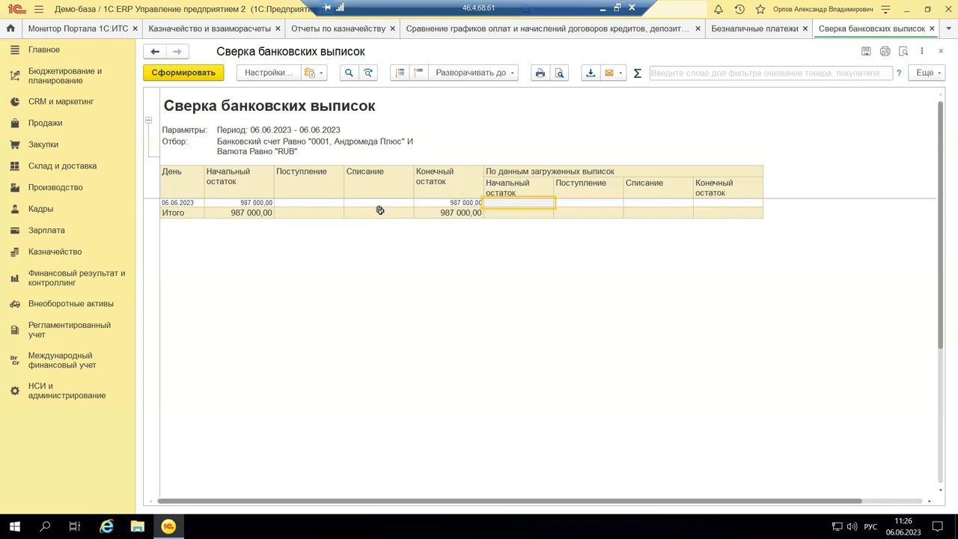
left_click(938, 50)
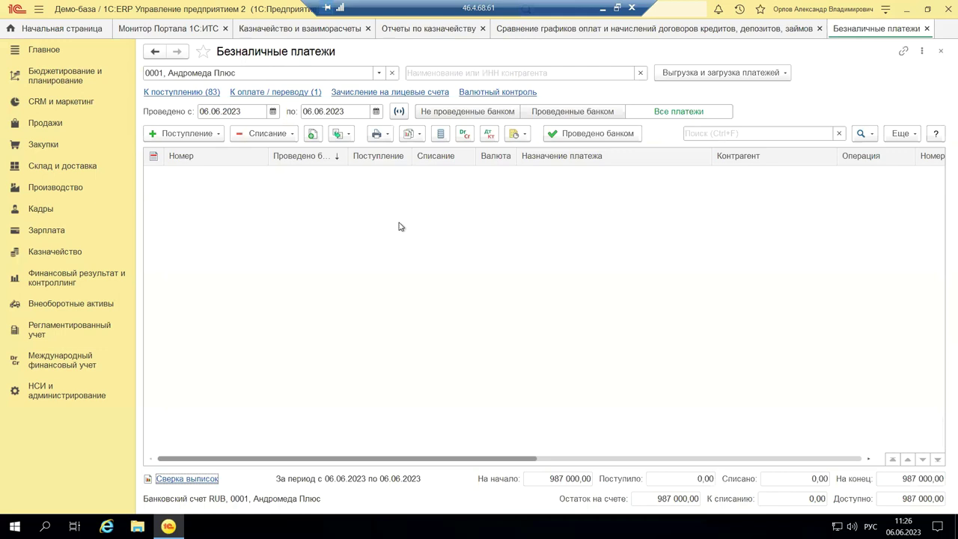
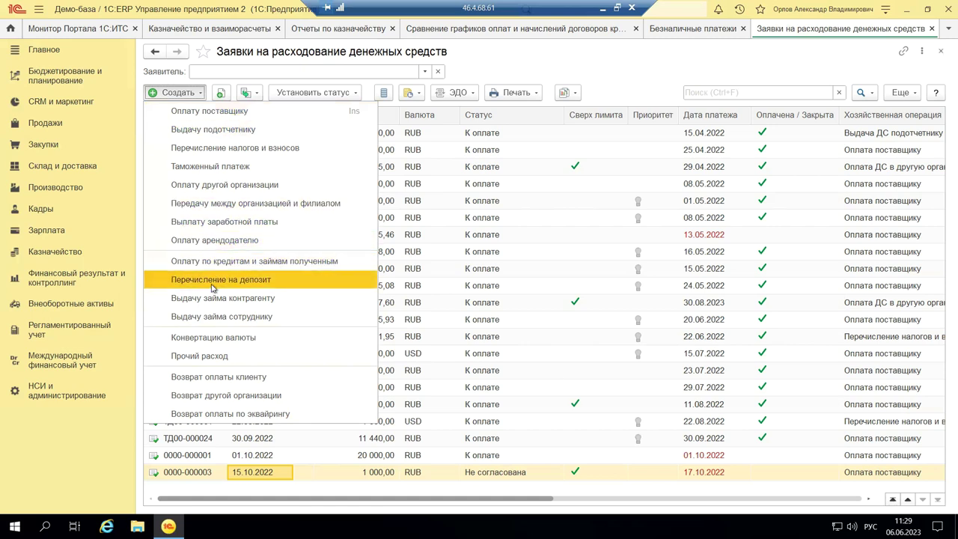
- Create a new cash expenditure request (Заявка на расходование денежных средств) for the operation Оплата поставщику
key("Down")
key("Down")
key("Down")
key("Up")
key("Return")
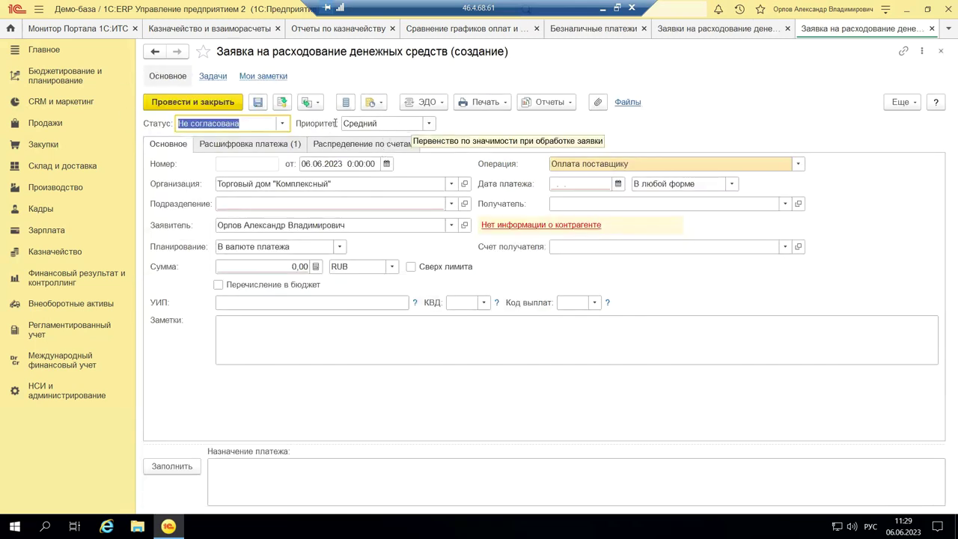
- Examine the available statuses and operation types of the new expenditure request without changing them
left_click(281, 124)
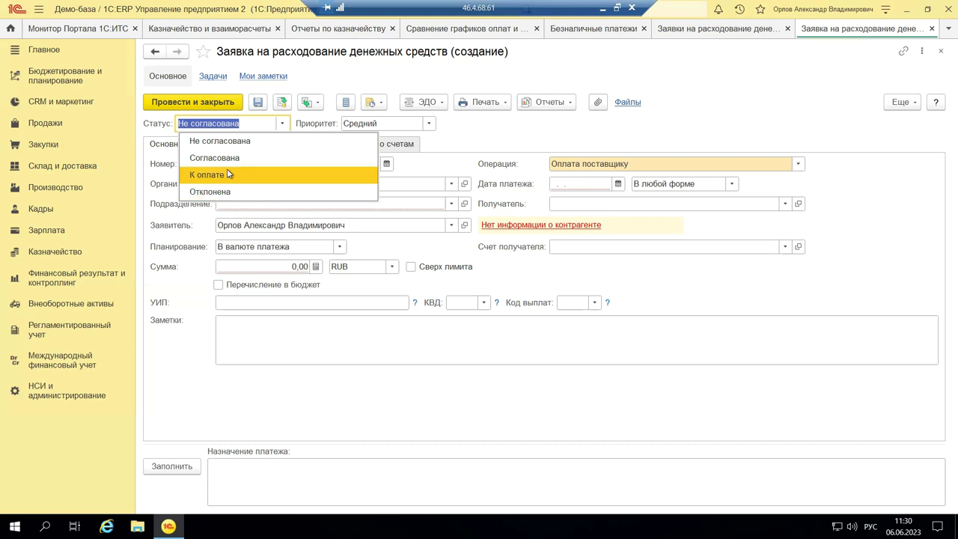
left_click(442, 164)
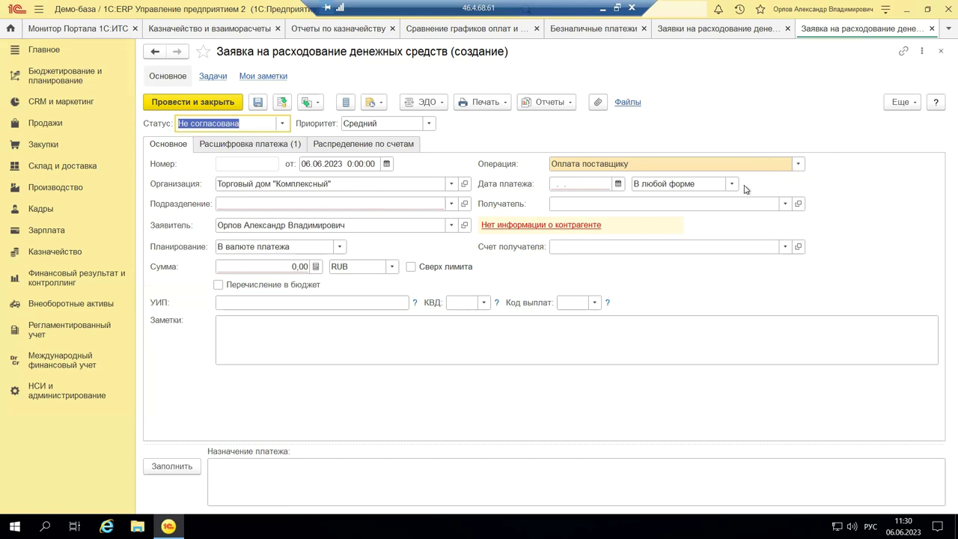
left_click(799, 165)
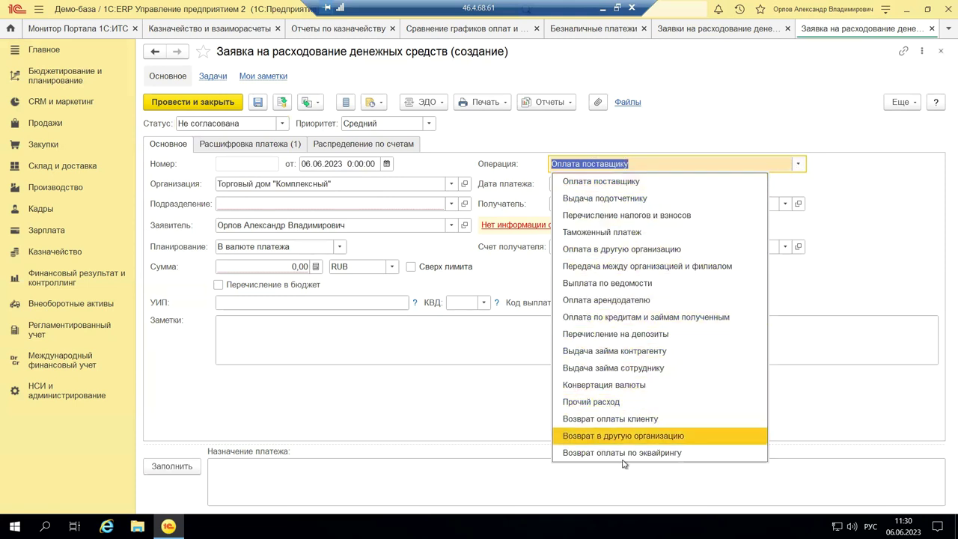
left_click(856, 189)
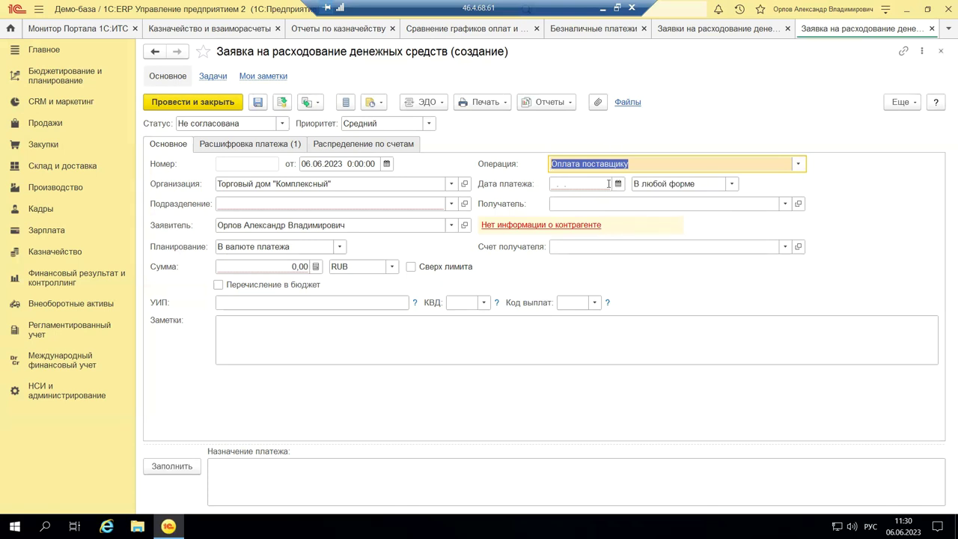
- Set the request's payment date to 06.06.2023 and its payment form to Безналичными
left_click(618, 185)
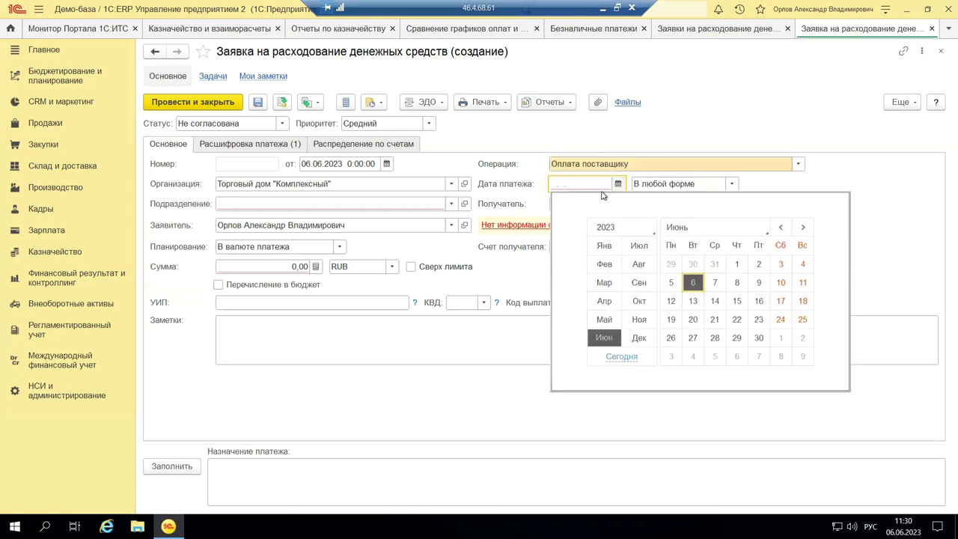
left_click(694, 283)
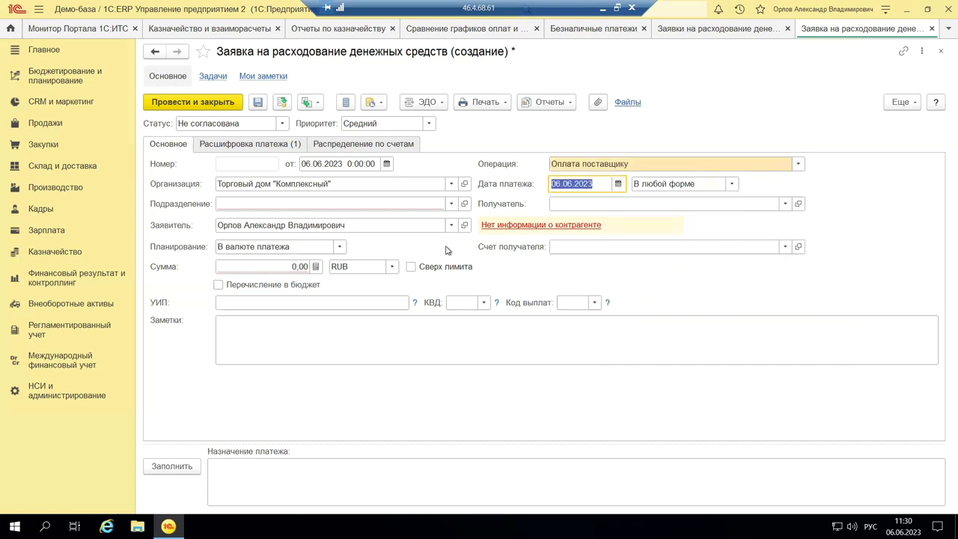
left_click(733, 187)
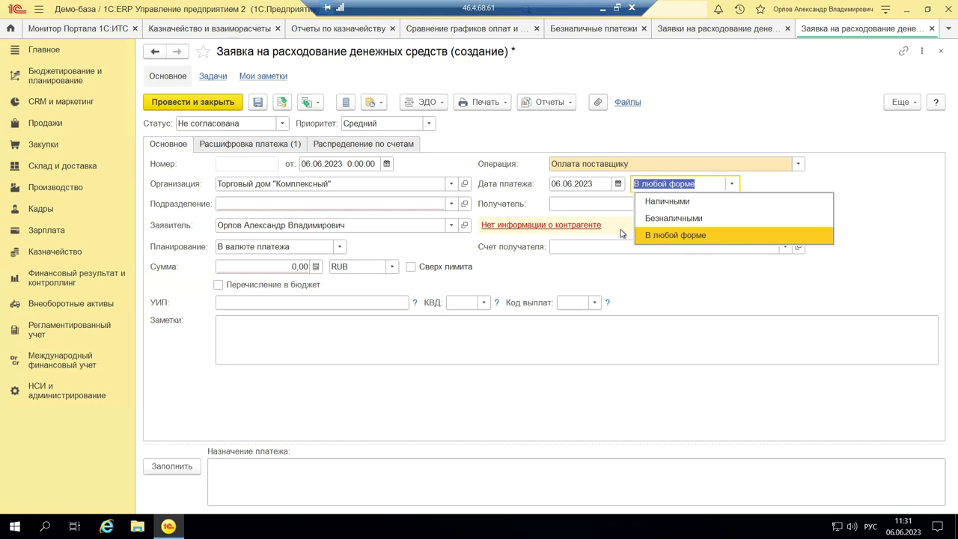
left_click(674, 218)
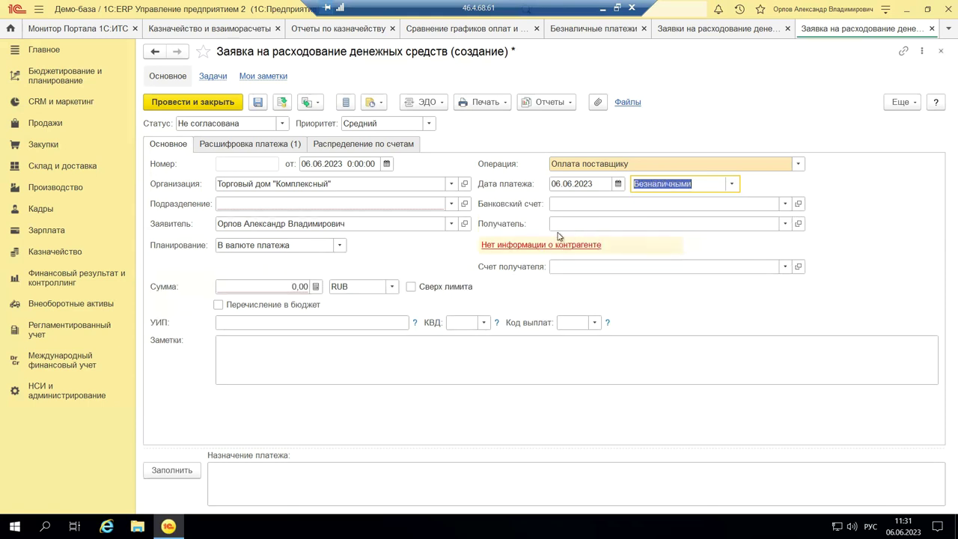
- Set the request's department to Торговое направление and its amount to 10 000 RUB
left_click(452, 204)
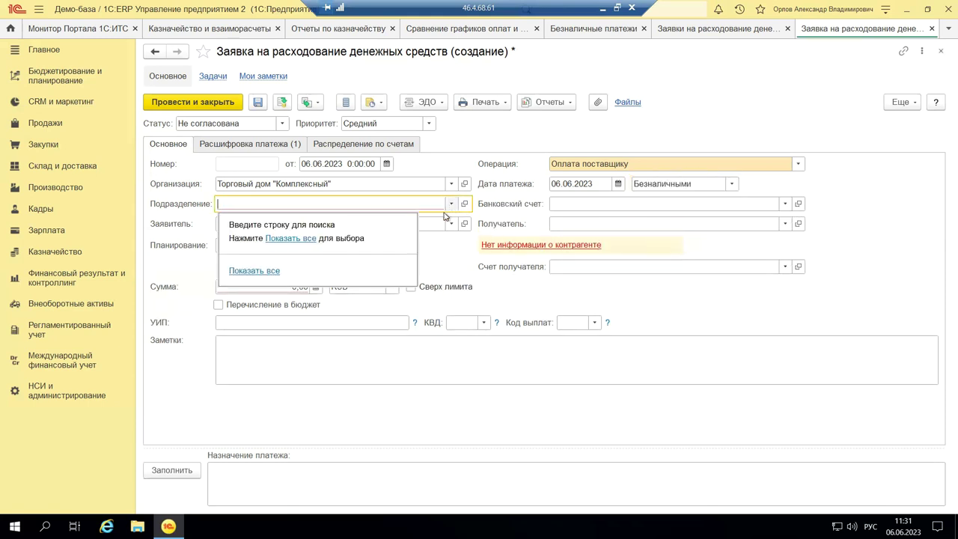
left_click(303, 240)
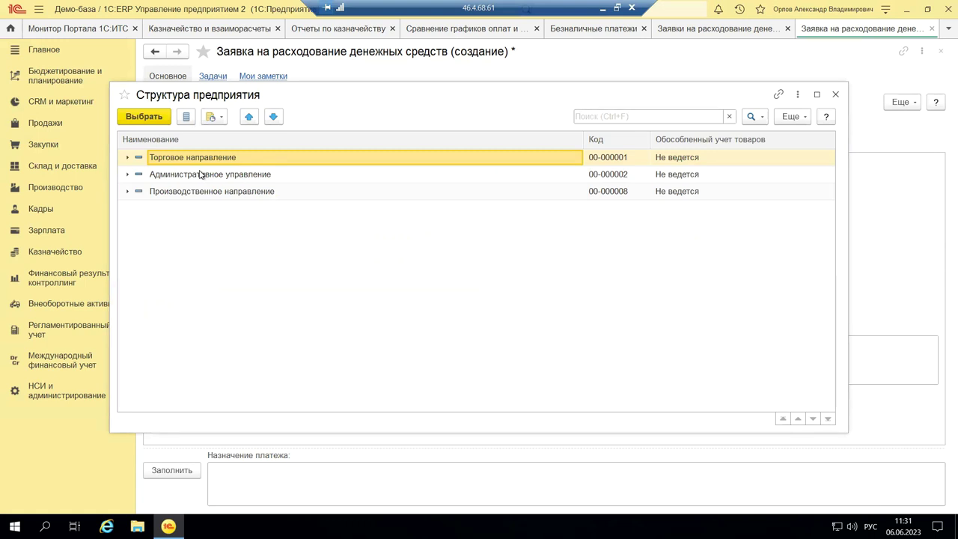
double_click(207, 160)
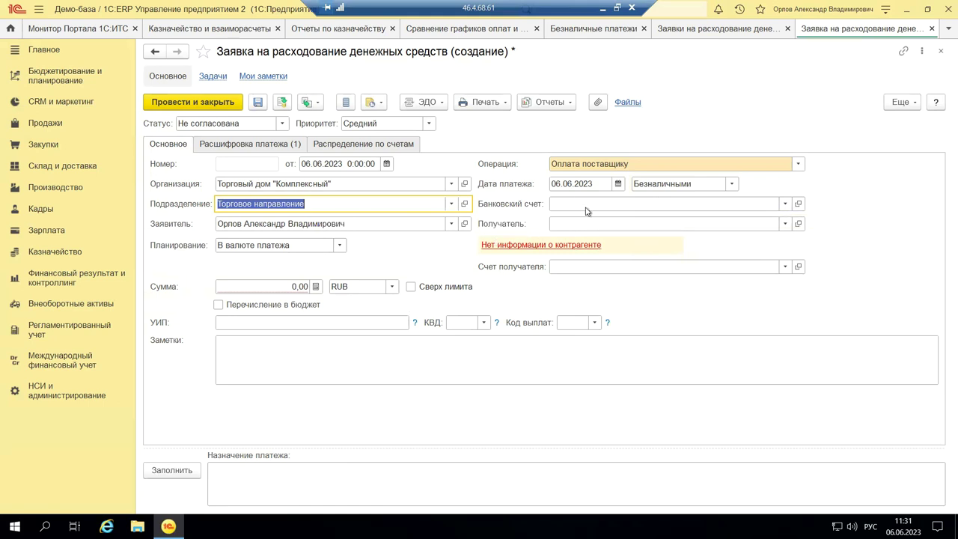
left_click(277, 286)
type("1000")
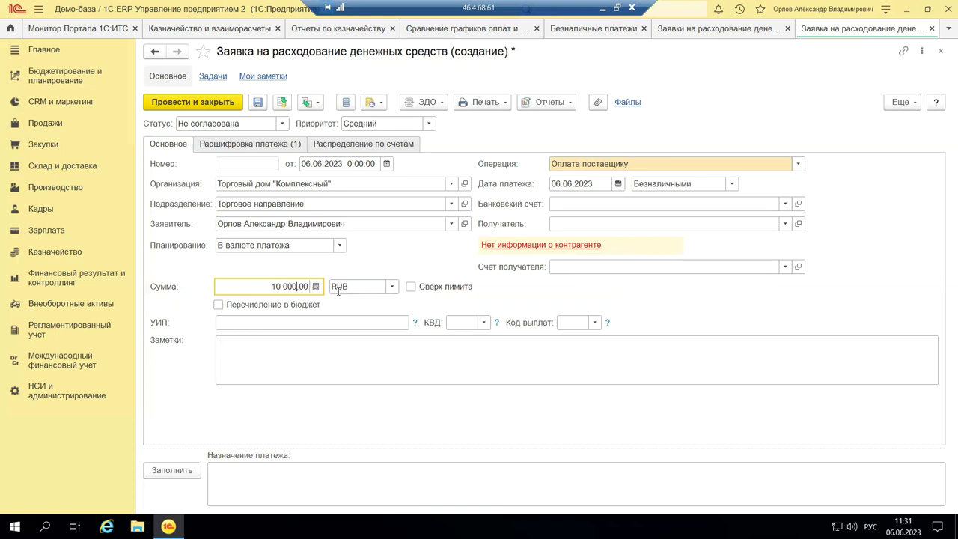
- Mark the request as a budget transfer (Перечисление в бюджет), then view its budget payment details and close them without changes
left_click(219, 305)
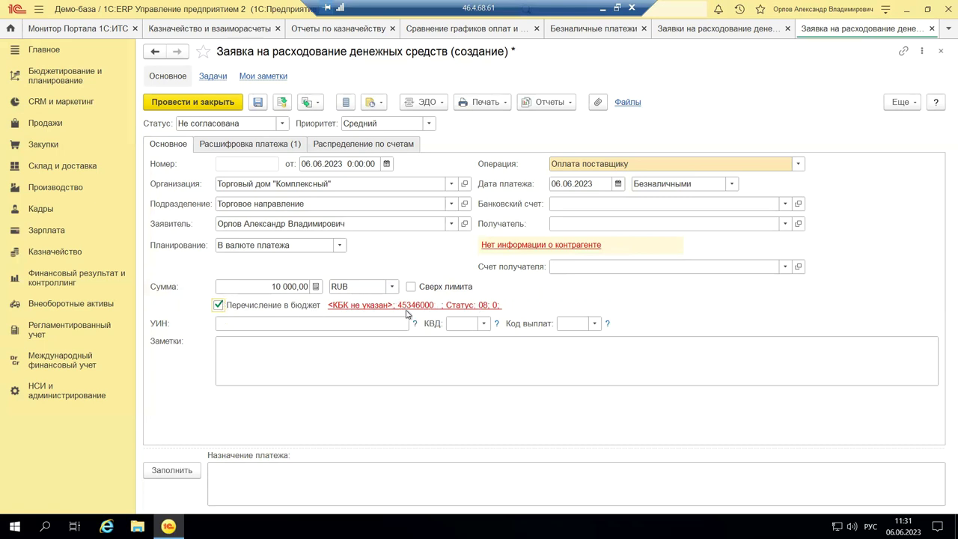
left_click(380, 307)
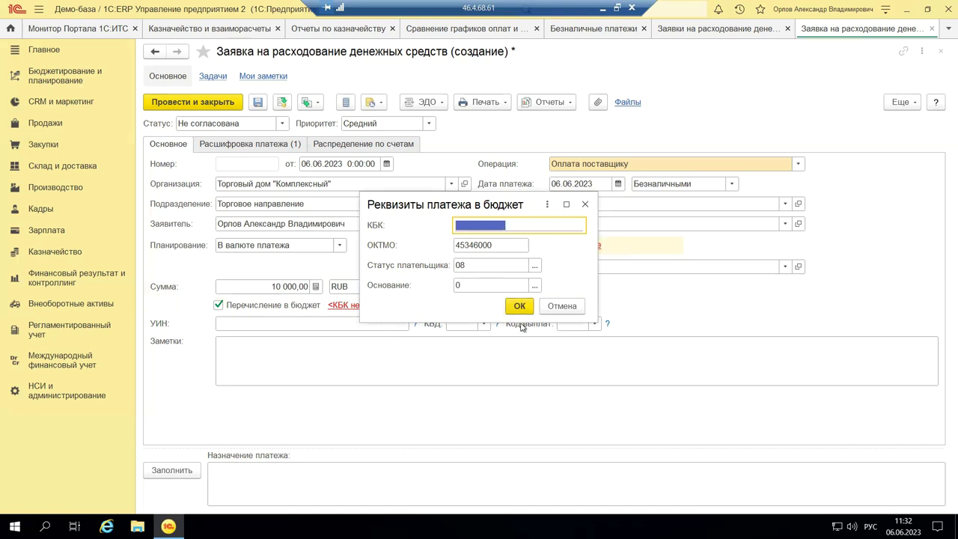
left_click(586, 204)
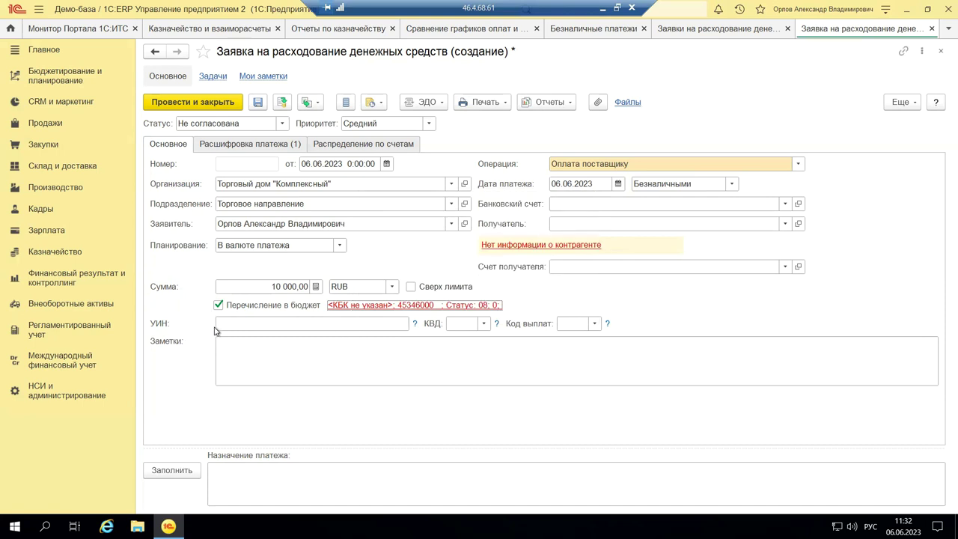
- Fill in the request's payment purpose (Назначение платежа) automatically
left_click(263, 367)
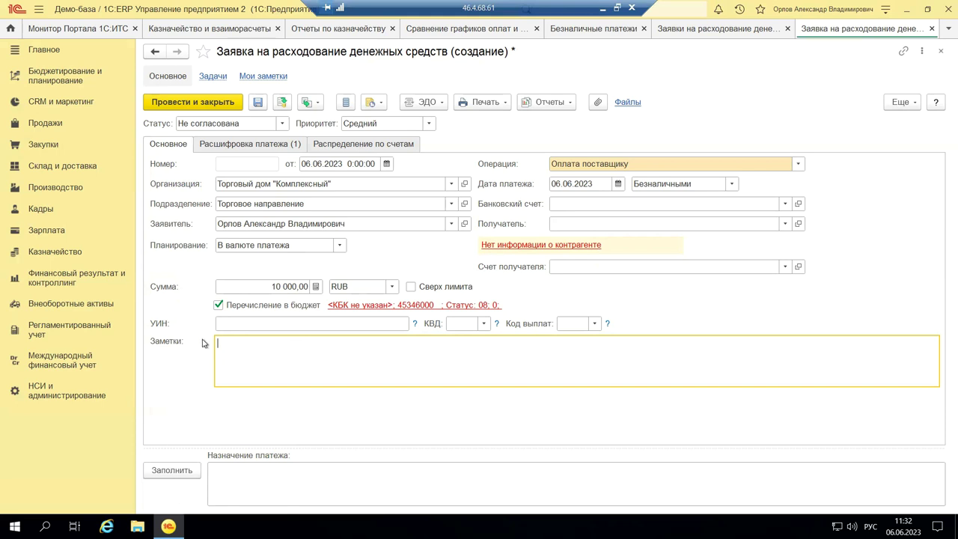
left_click(191, 476)
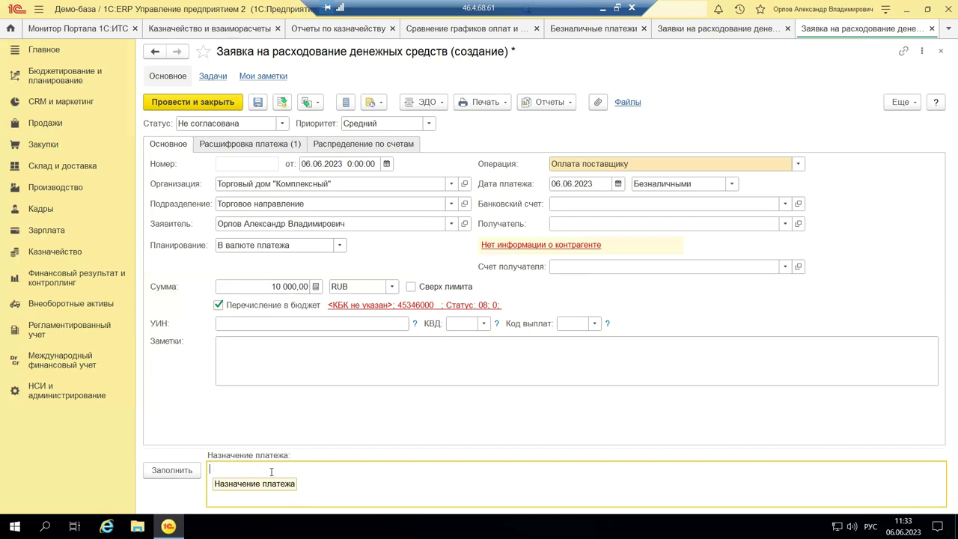
left_click(172, 470)
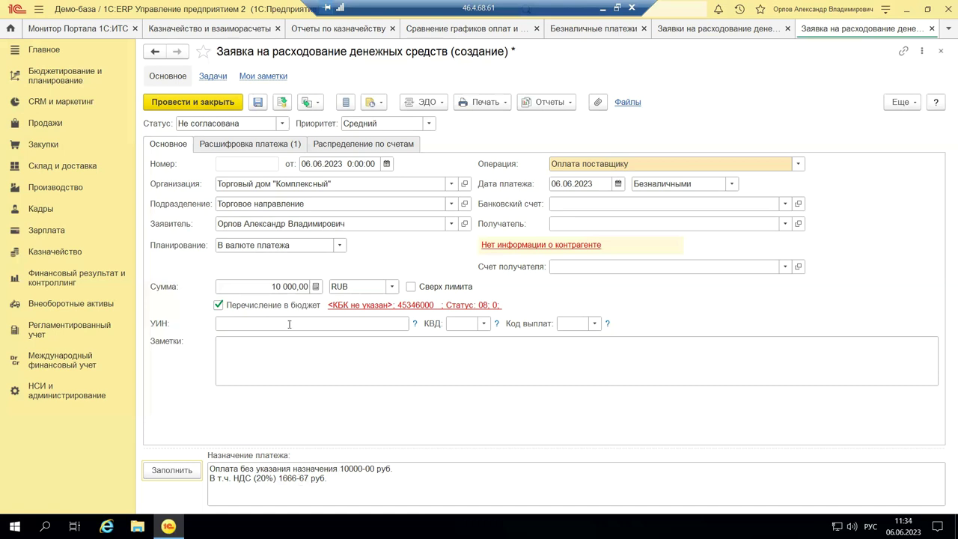
- Open the request's payment breakdown (Расшифровка платежа), view the supplier settlement objects for Объект расчетов, and close the list without choosing one
left_click(237, 145)
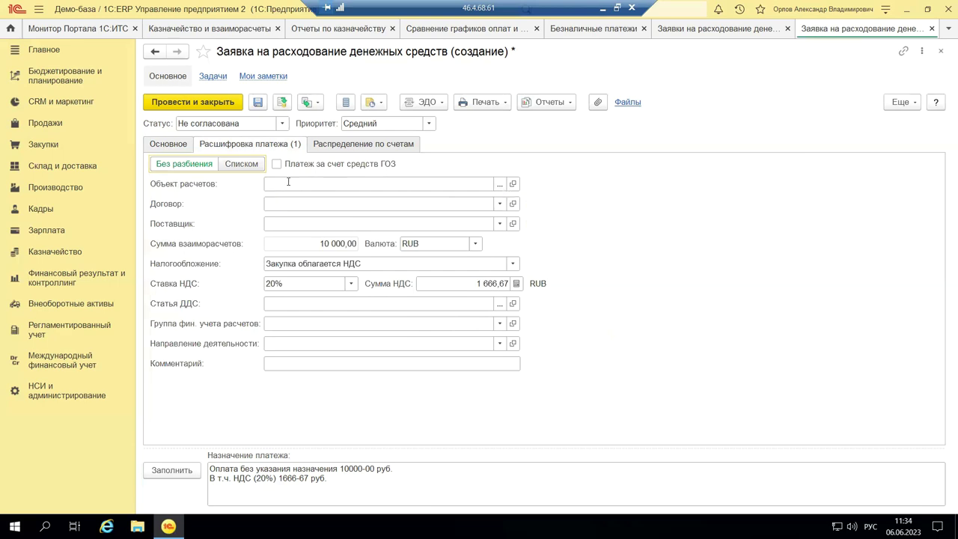
left_click(496, 187)
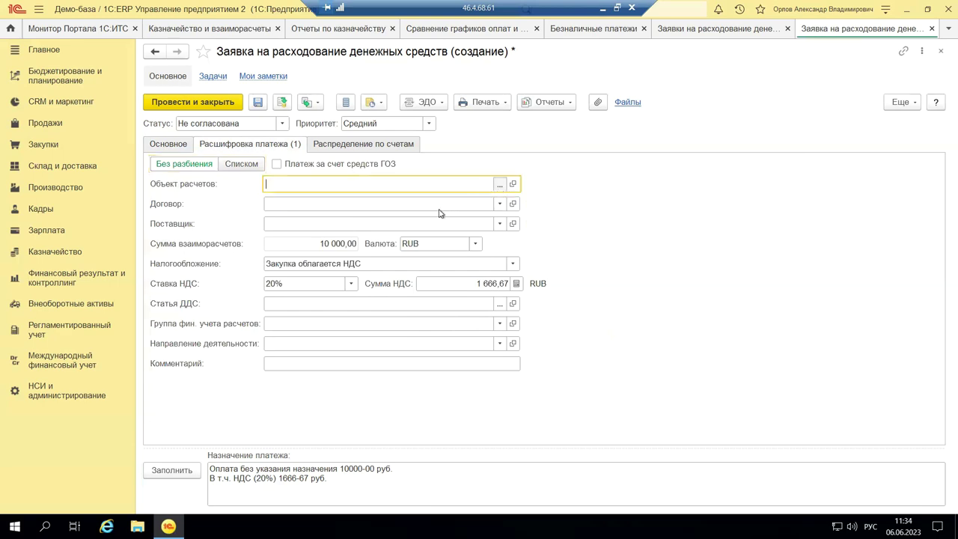
key("F4")
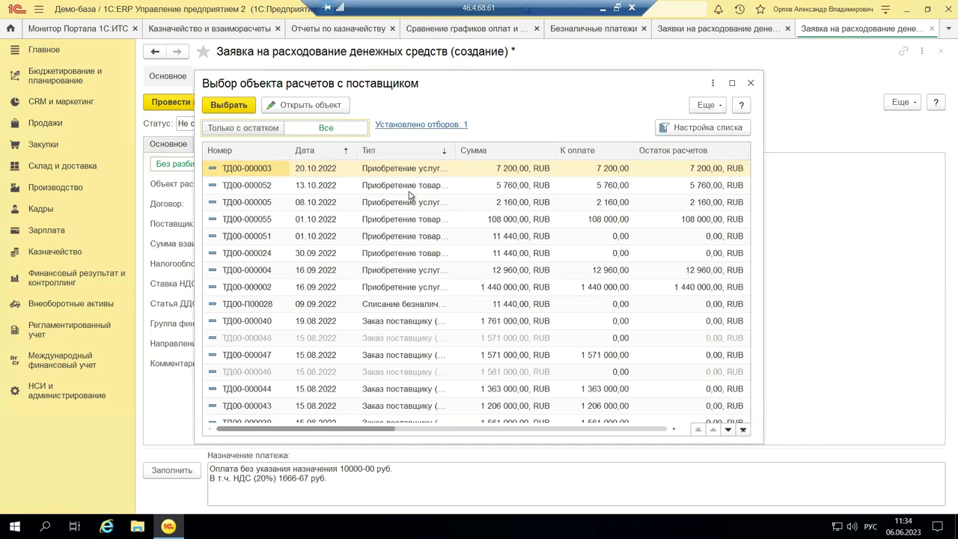
left_click(751, 83)
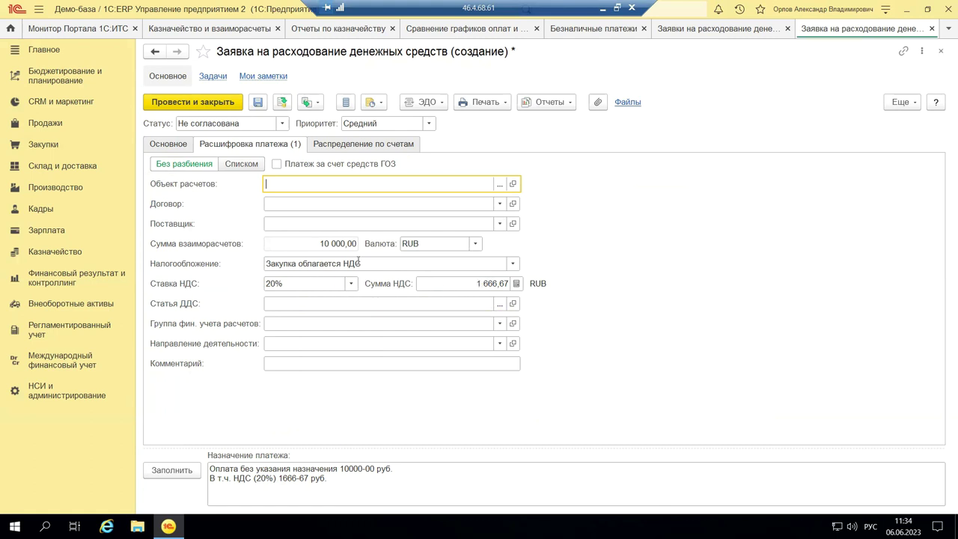
- Review the taxation options (Налогообложение) and all available cash flow items (Статья ДДС) without selecting any
left_click(514, 265)
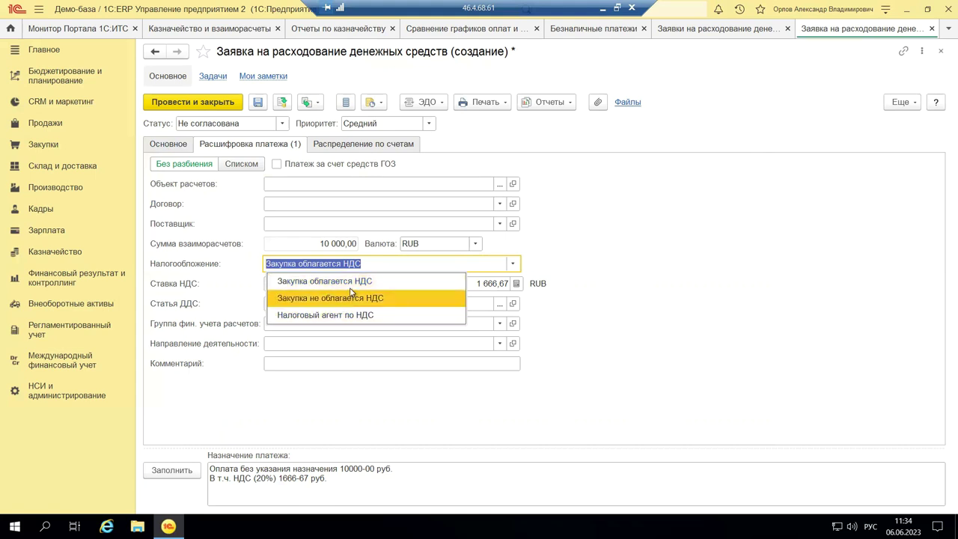
left_click(660, 322)
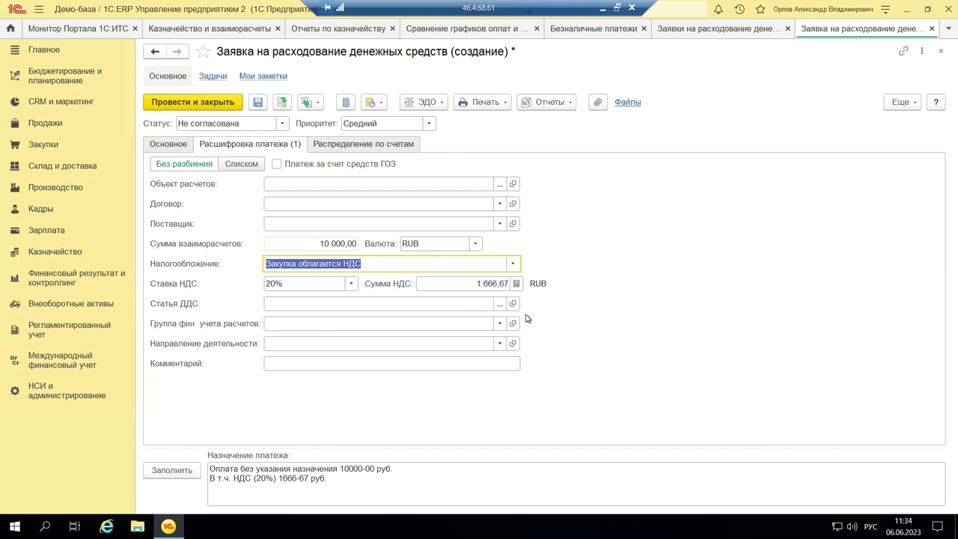
left_click(500, 305)
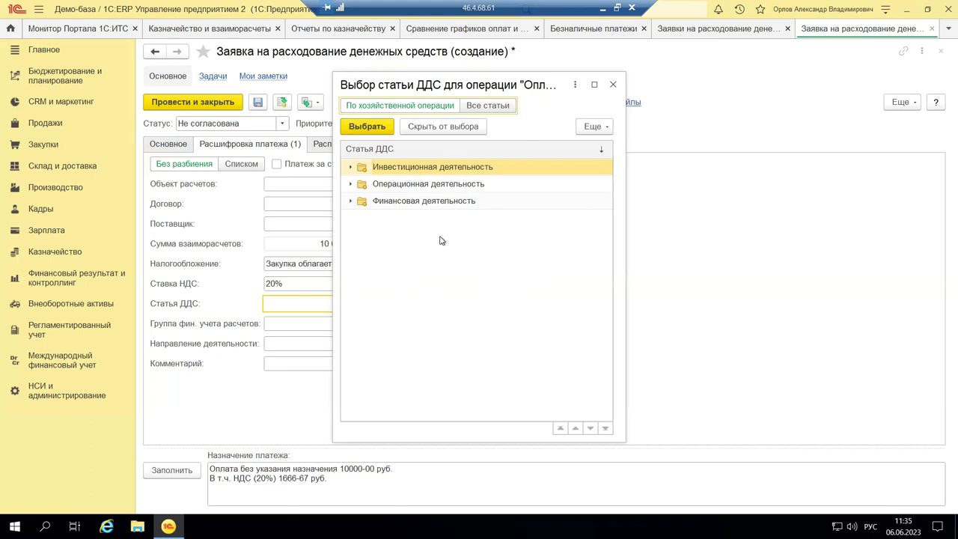
left_click(487, 105)
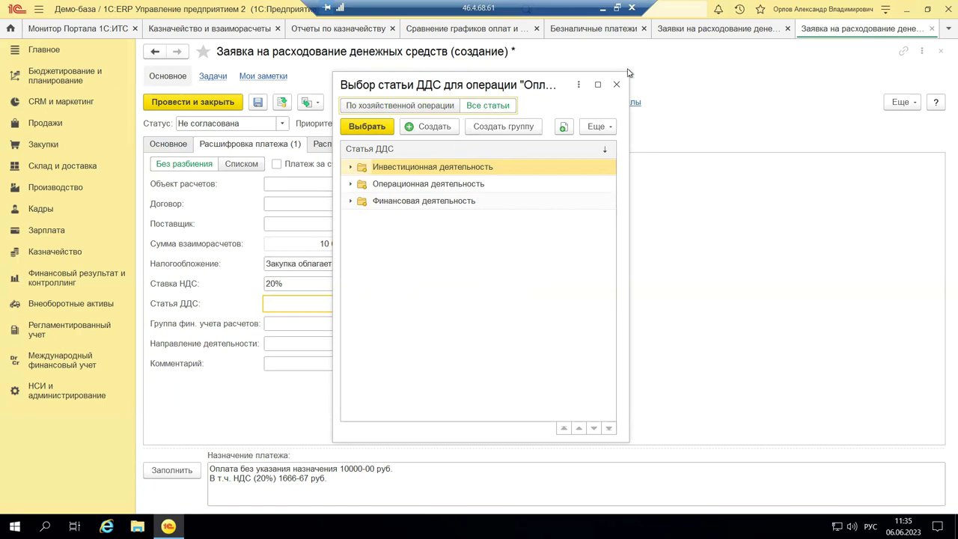
left_click(618, 84)
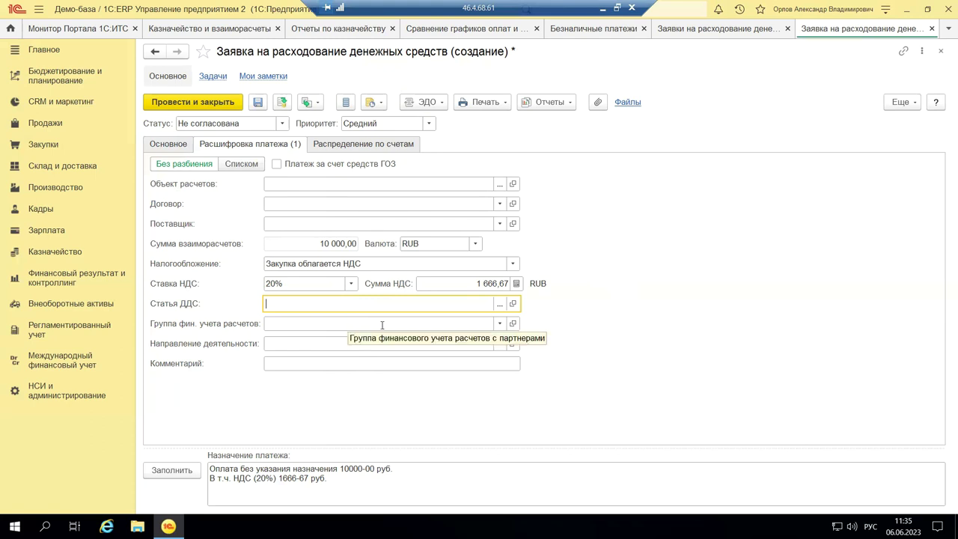
- View the full list of groups for Группа фин. учета расчетов and close it without choosing one
left_click(495, 324)
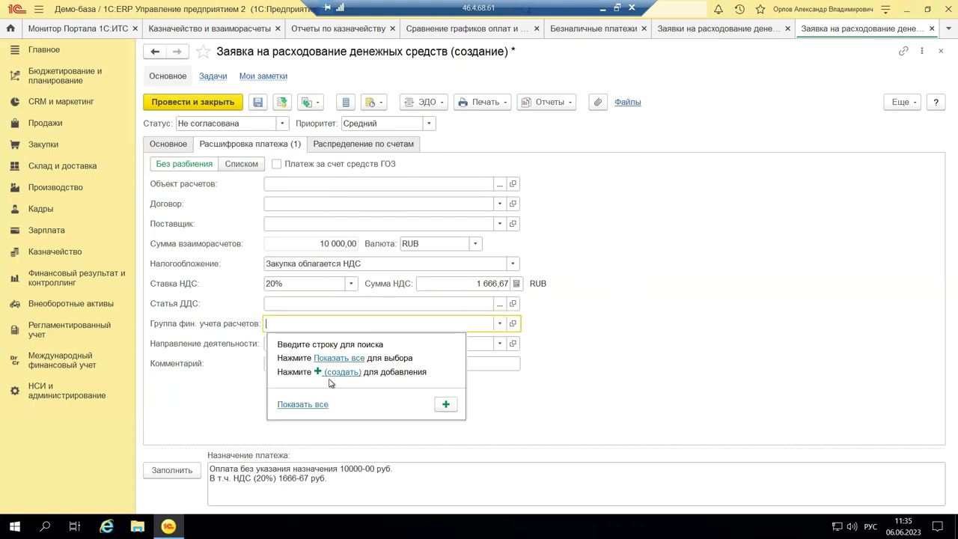
left_click(313, 404)
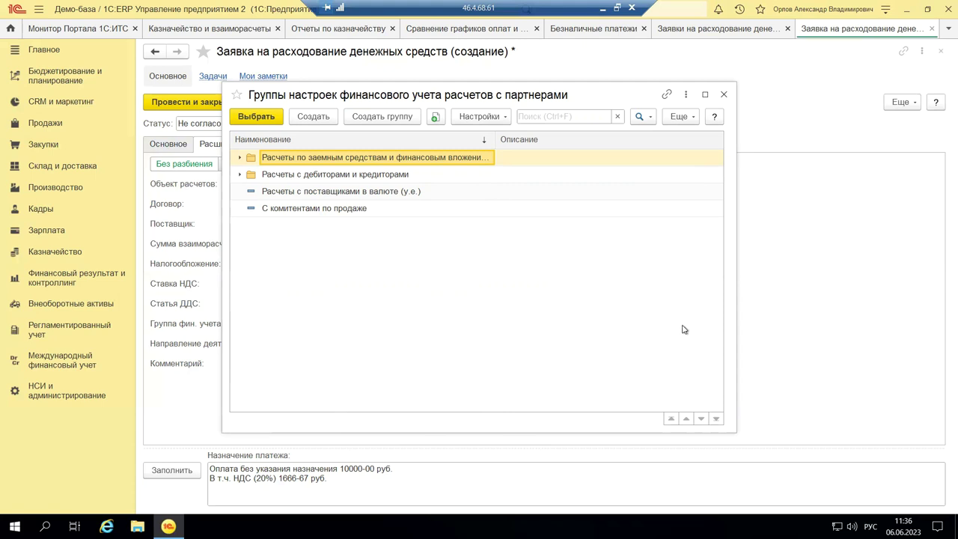
left_click(285, 177)
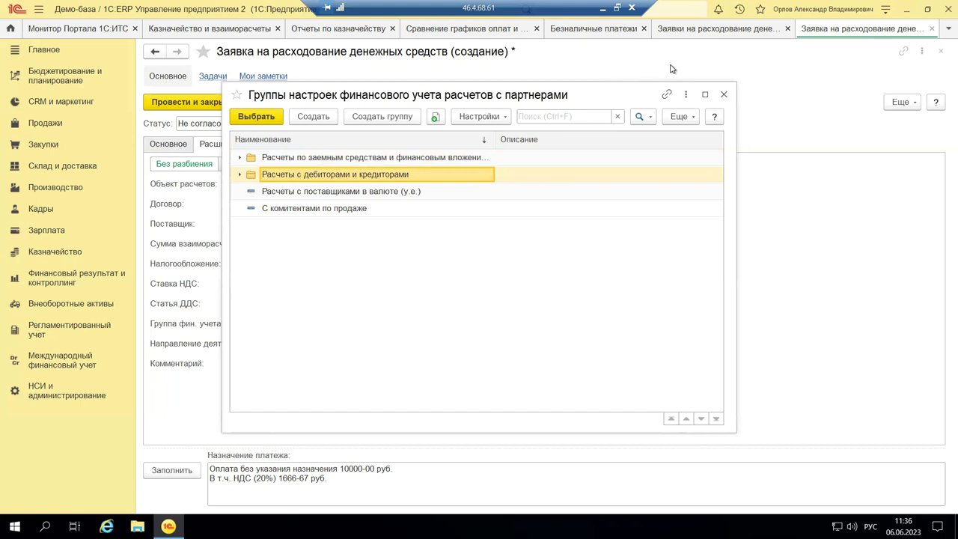
left_click(723, 95)
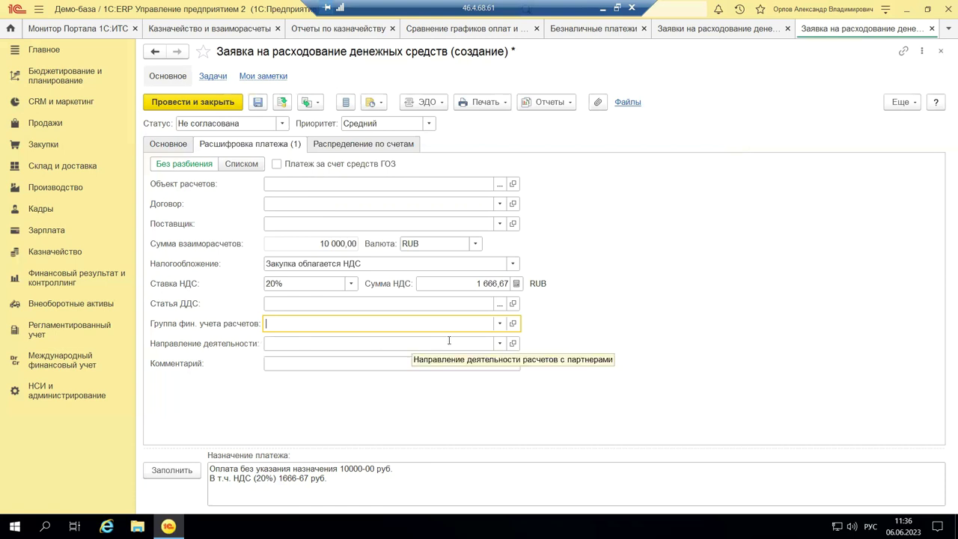
- View the activity directions (Направление деятельности), expand Производственная деятельность, and close the list without a selection
left_click(499, 343)
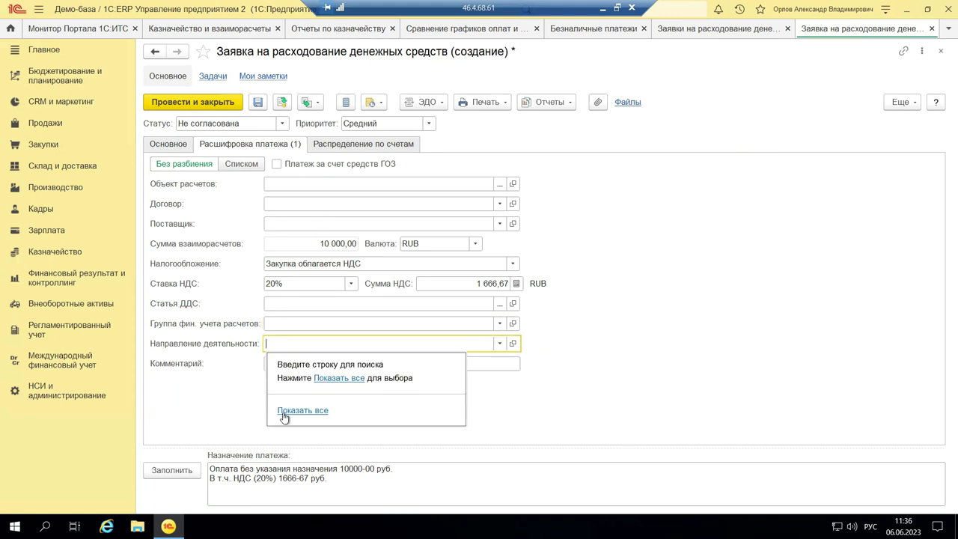
left_click(302, 411)
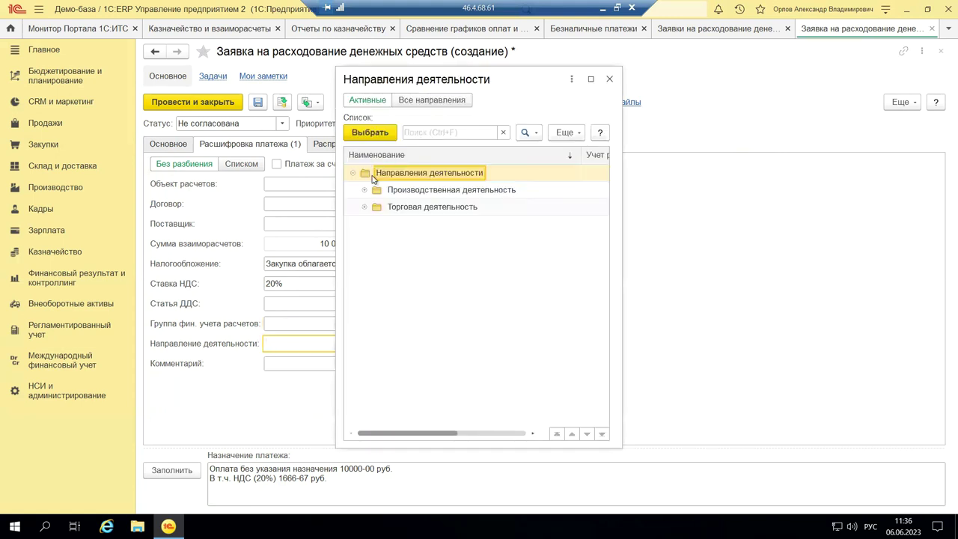
left_click(365, 190)
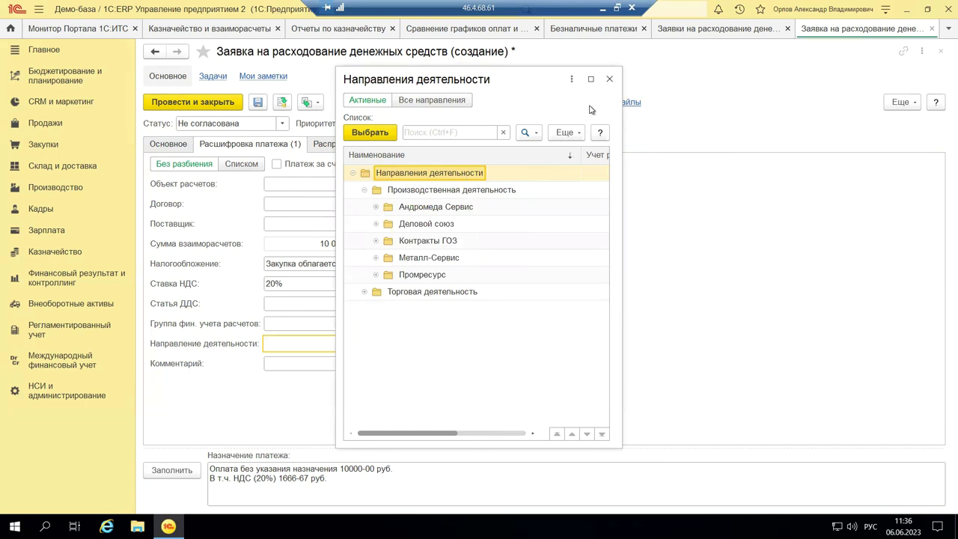
left_click(609, 79)
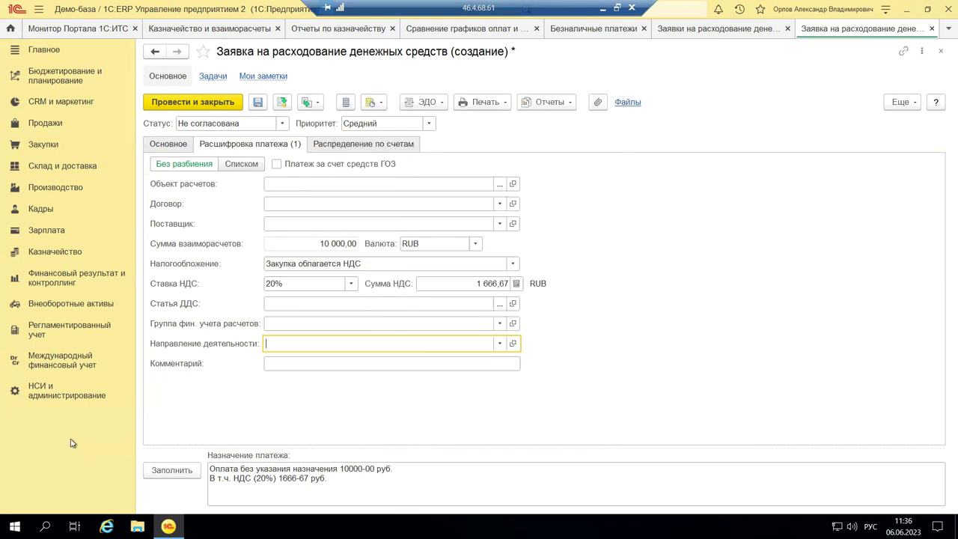
- Add an account distribution row (Распределение по счетам) with account АКБ "ВПБ" (ЗАО), Торговый дом "Комплексный" (RUB) and payment date 06.06.2023
left_click(357, 146)
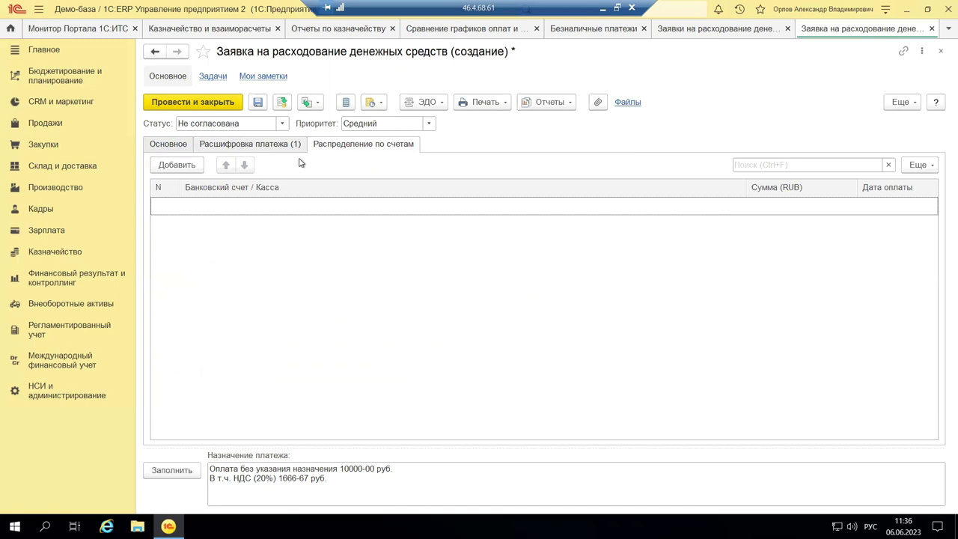
left_click(179, 166)
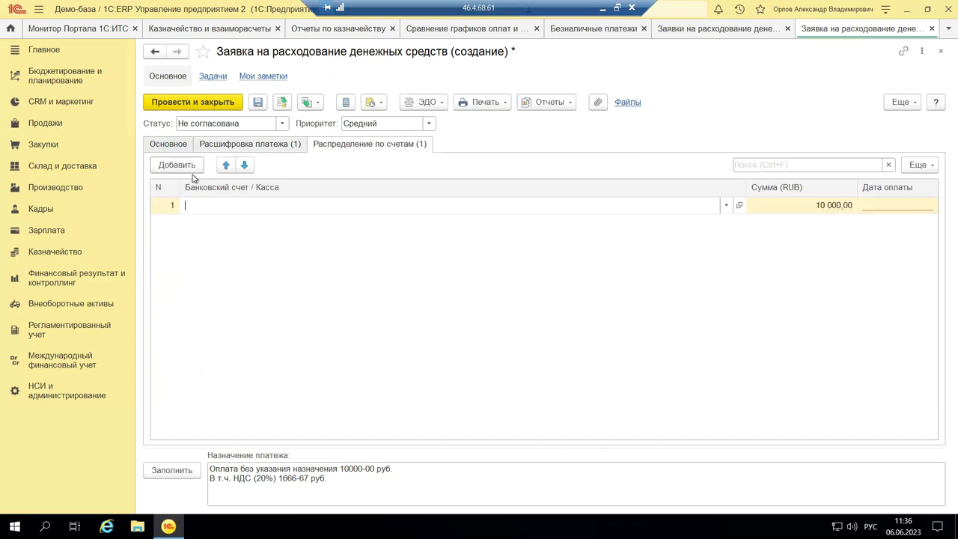
left_click(726, 205)
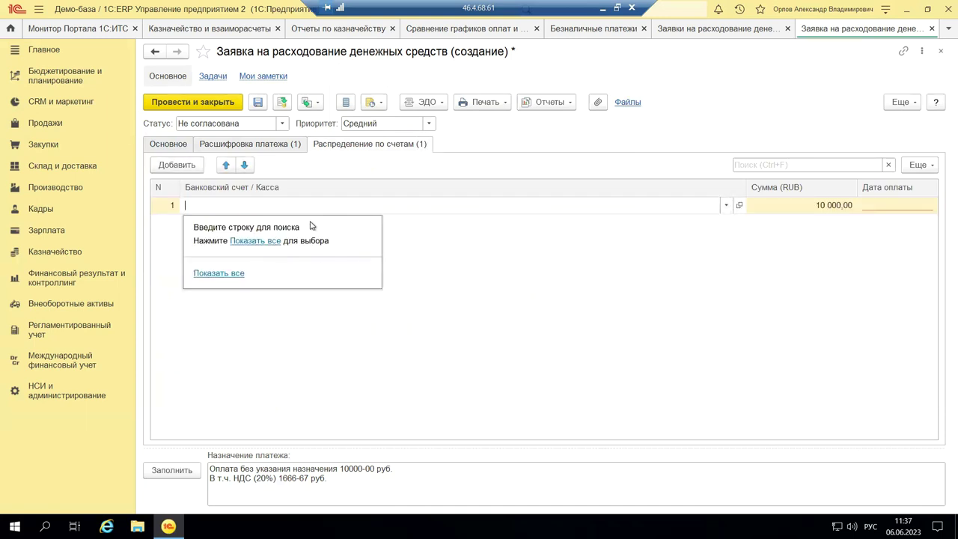
left_click(245, 242)
left_click(254, 109)
left_click(904, 204)
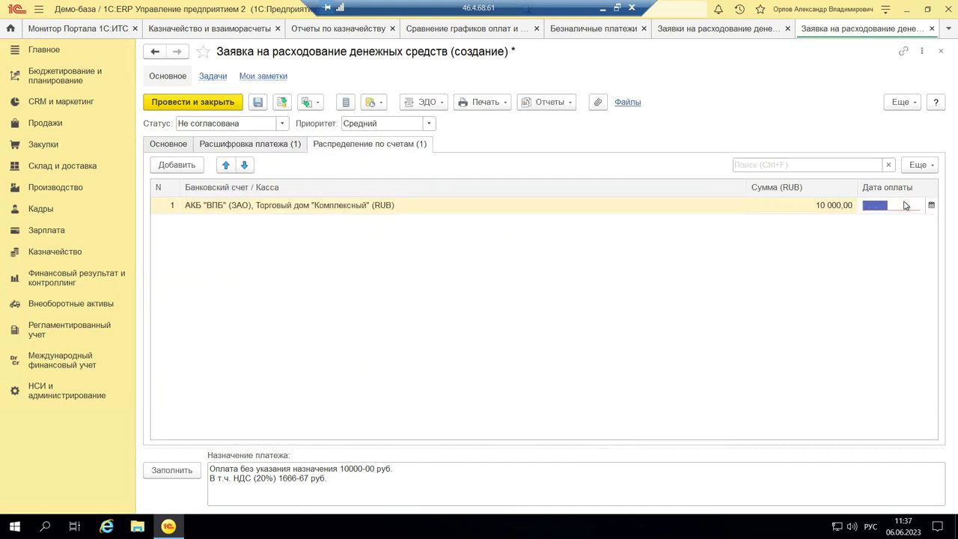
left_click(931, 205)
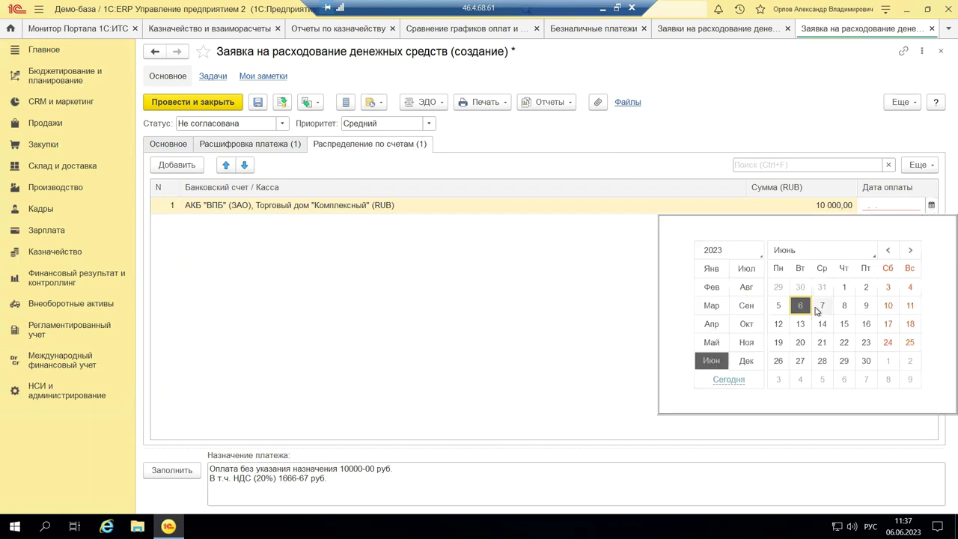
left_click(800, 305)
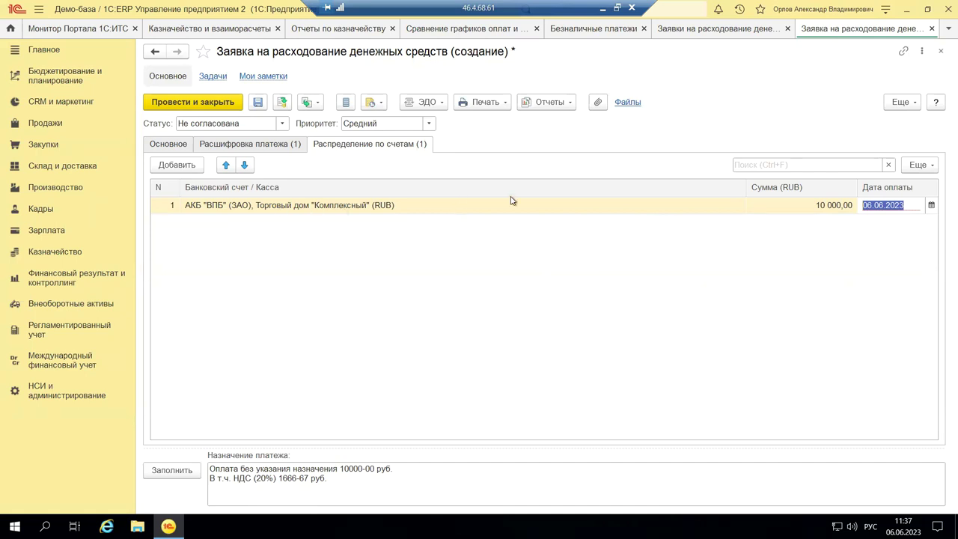
left_click(907, 262)
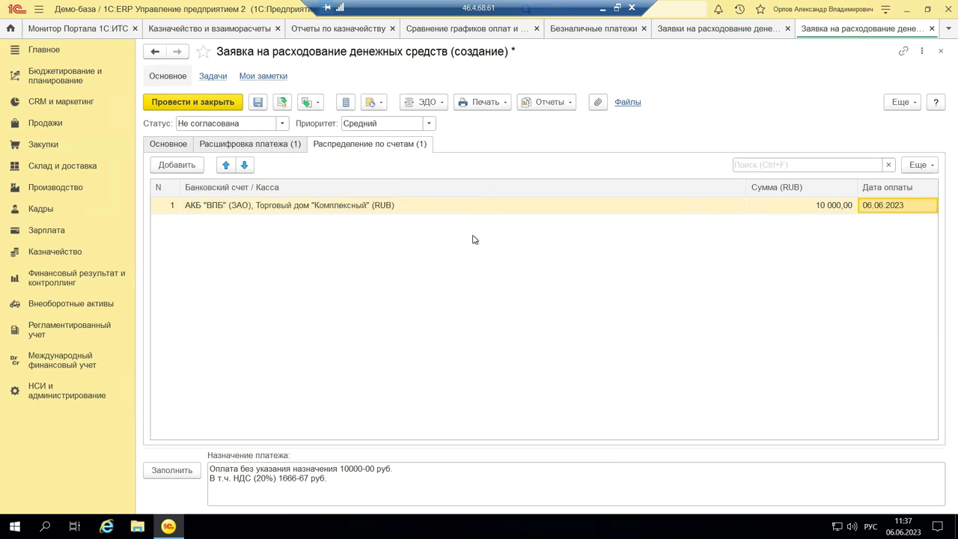
- Close the new expenditure request without saving it, and close the list of expenditure requests
left_click(941, 53)
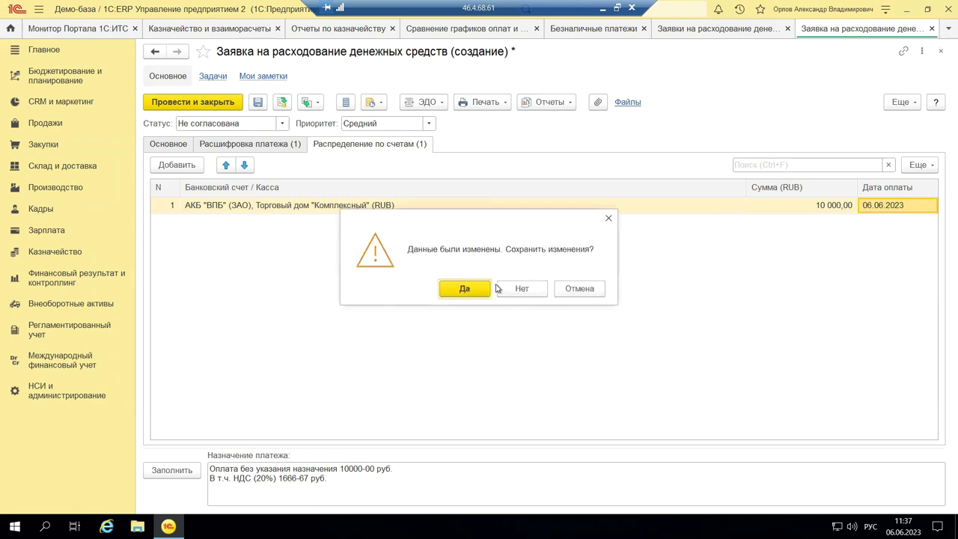
left_click(521, 288)
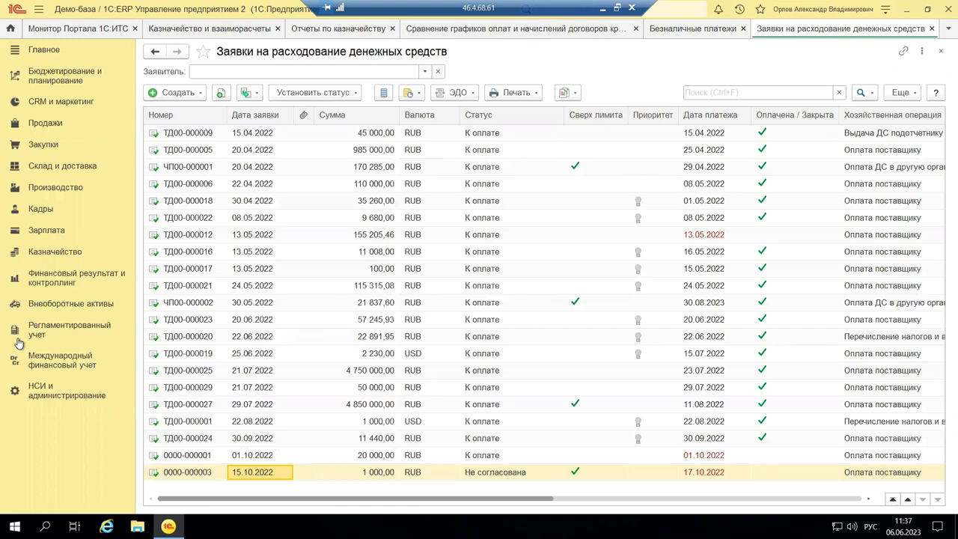
left_click(941, 51)
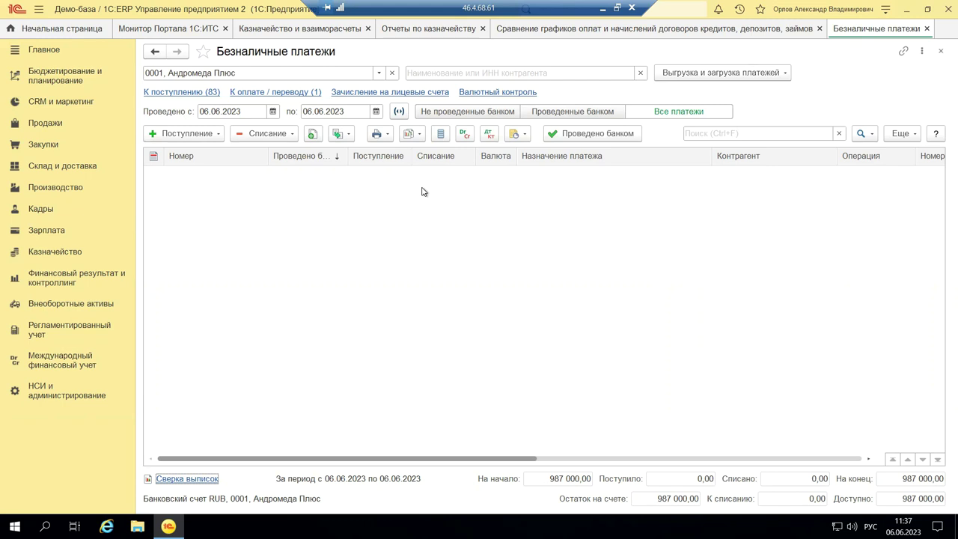
- Filter the cashless payments to those not processed by the bank (Не проведенные банком), and open the payments due list (К оплате / переводу)
left_click(440, 113)
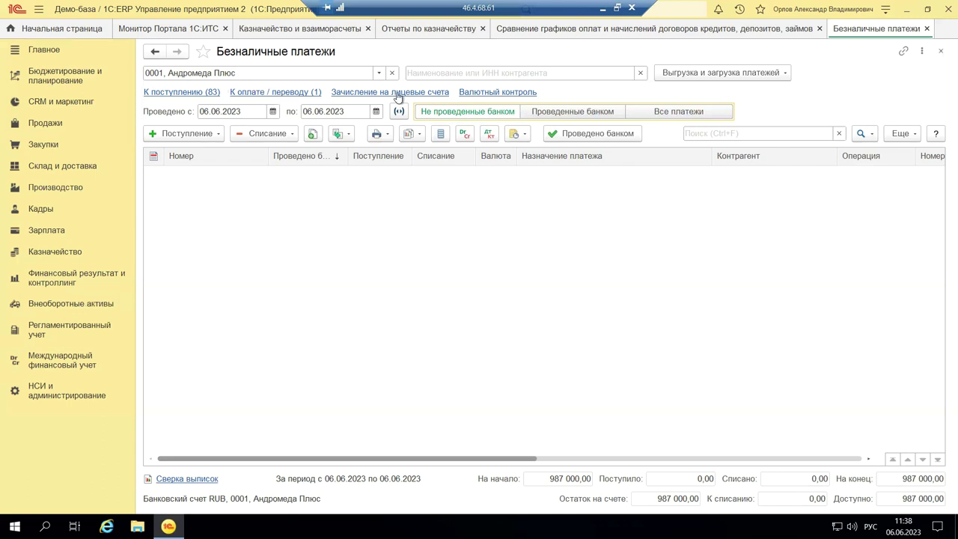
left_click(257, 95)
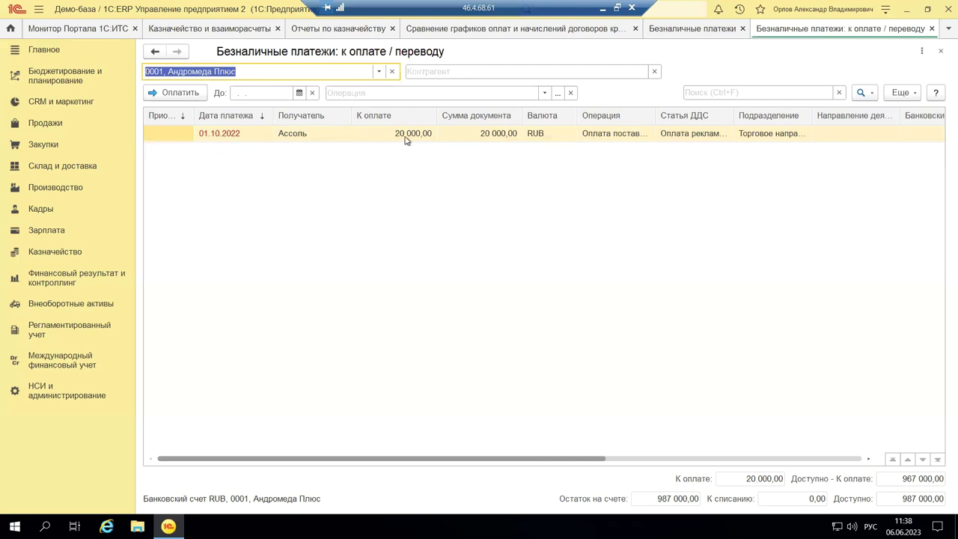
left_click(405, 140)
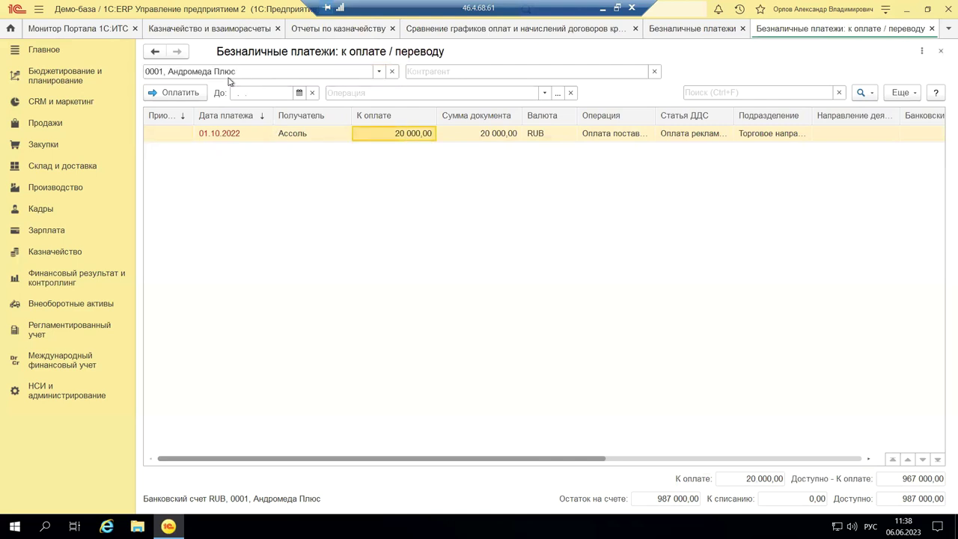
- Open the cash receipt orders (Приходные кассовые ордера) in Казначейство and view the available receipt operation types without creating an order
left_click(54, 256)
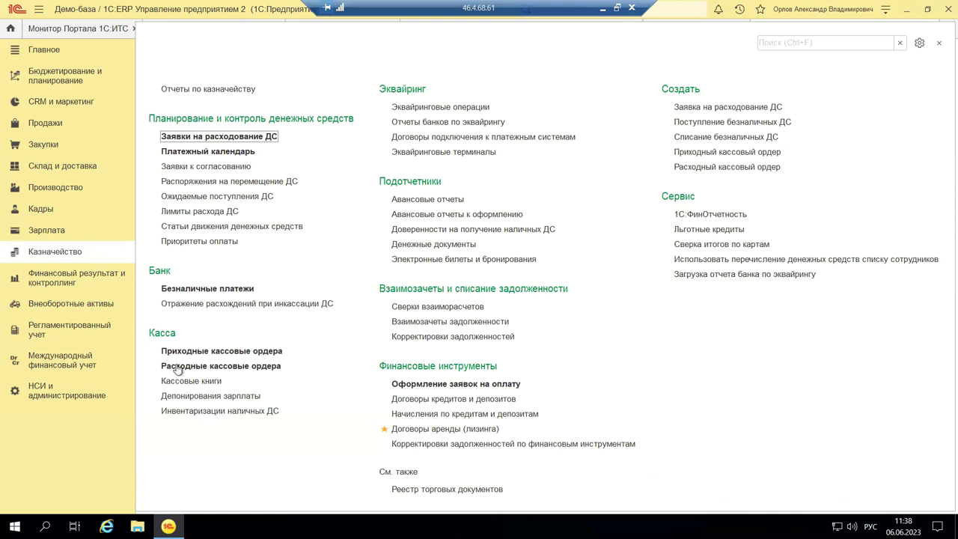
left_click(216, 351)
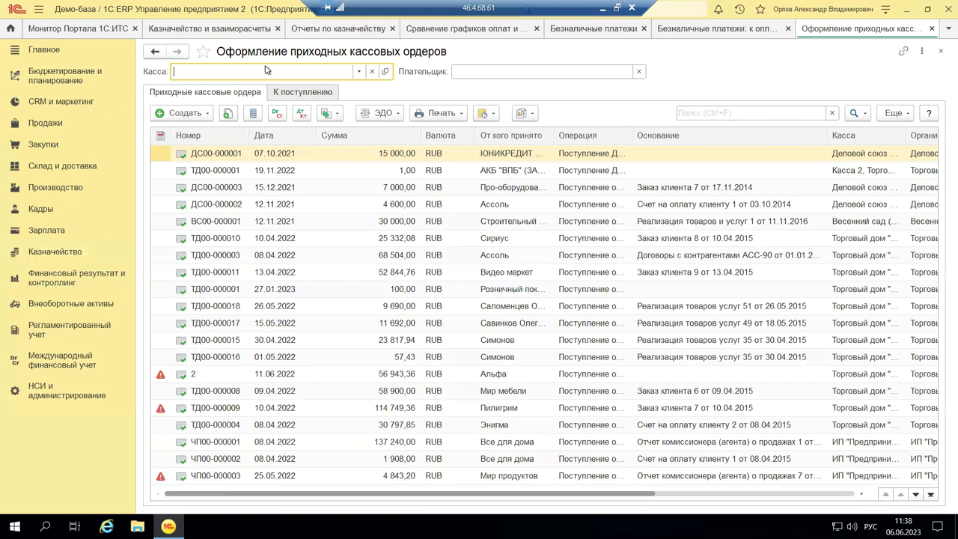
left_click(177, 114)
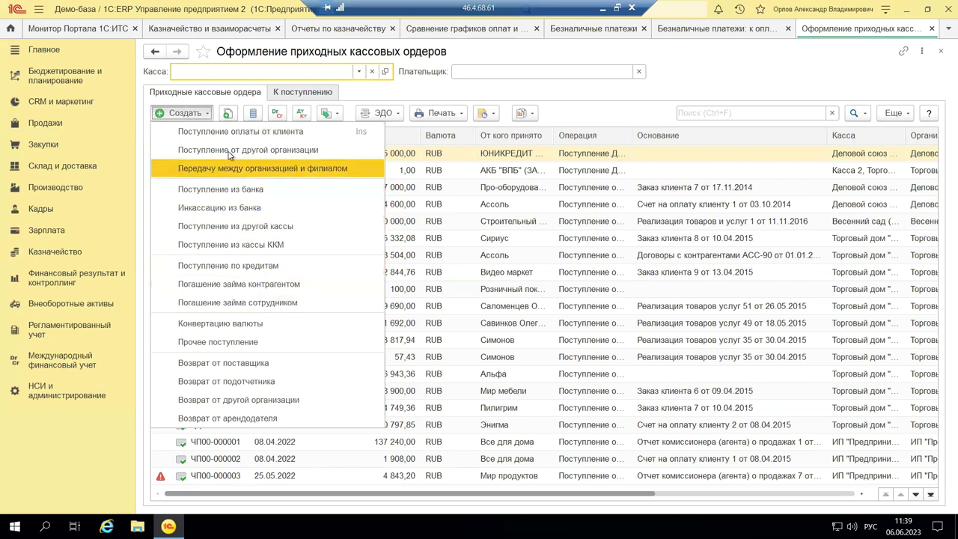
left_click(514, 287)
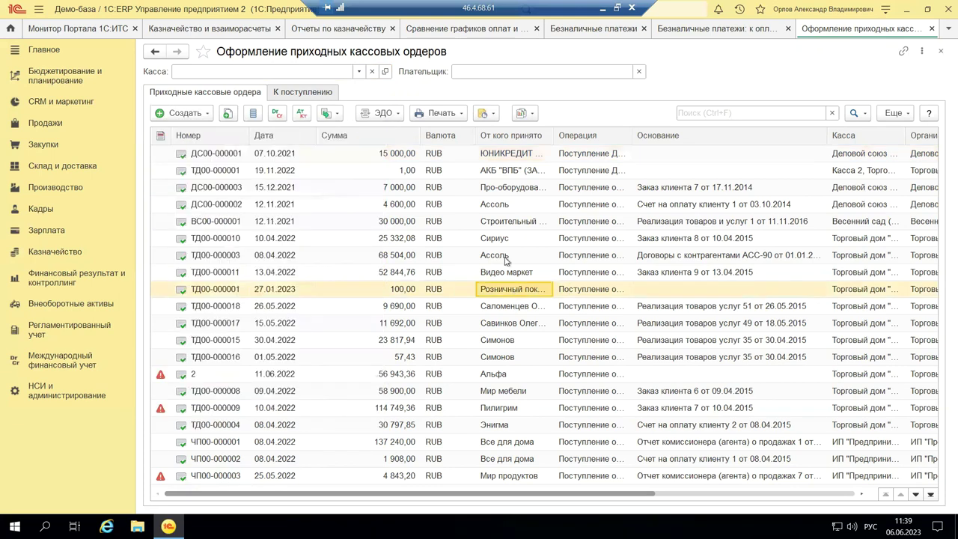
left_click(170, 112)
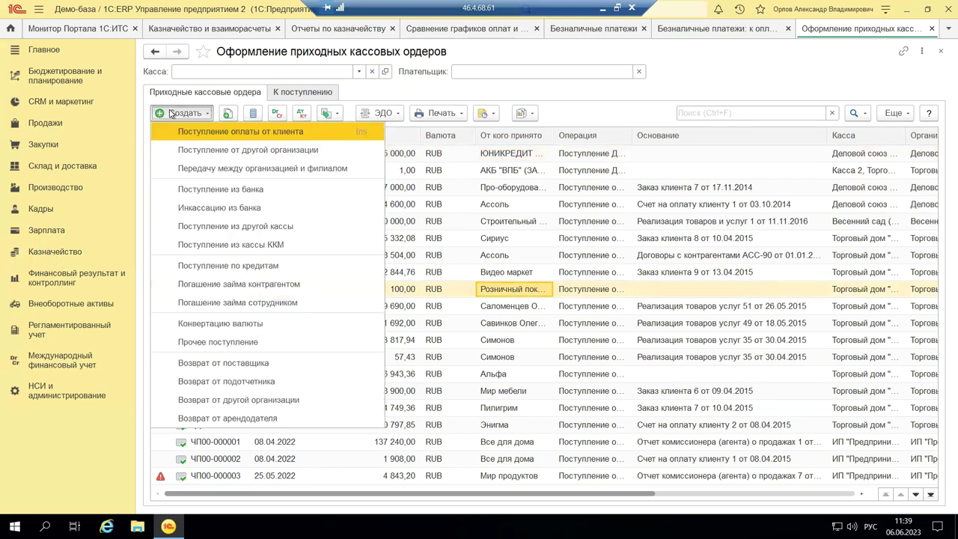
left_click(476, 346)
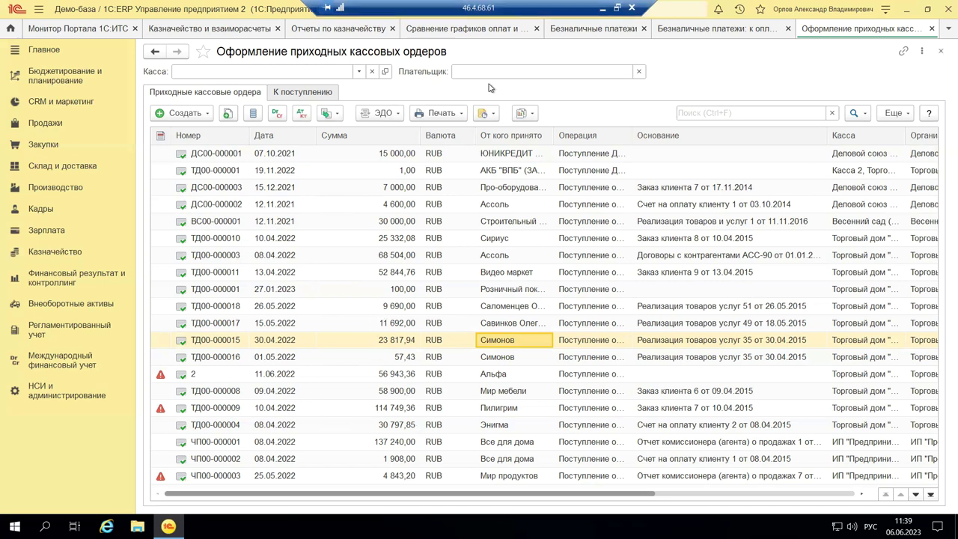
- Switch to PowerPoint, show slide 14 on currency control (Валютный контроль), and return to 1C:ERP
left_click(602, 9)
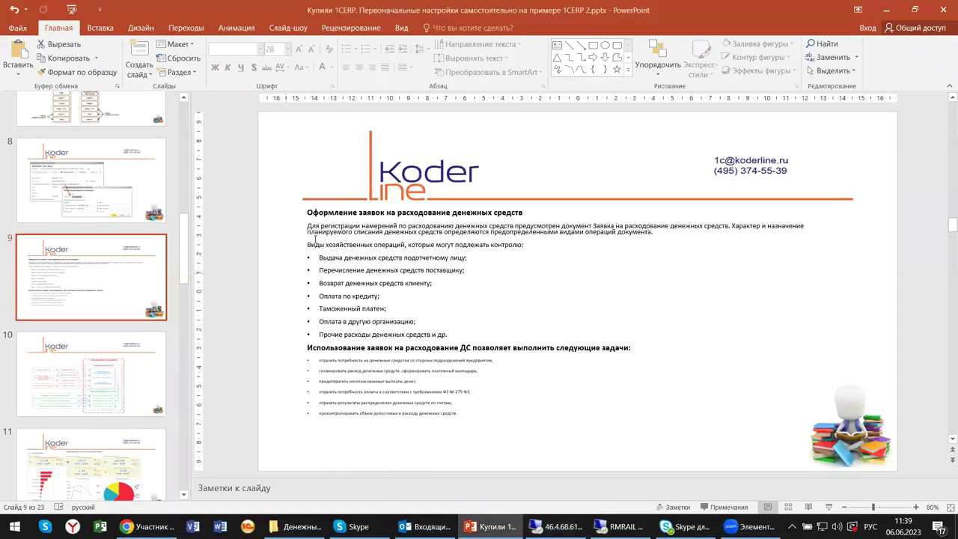
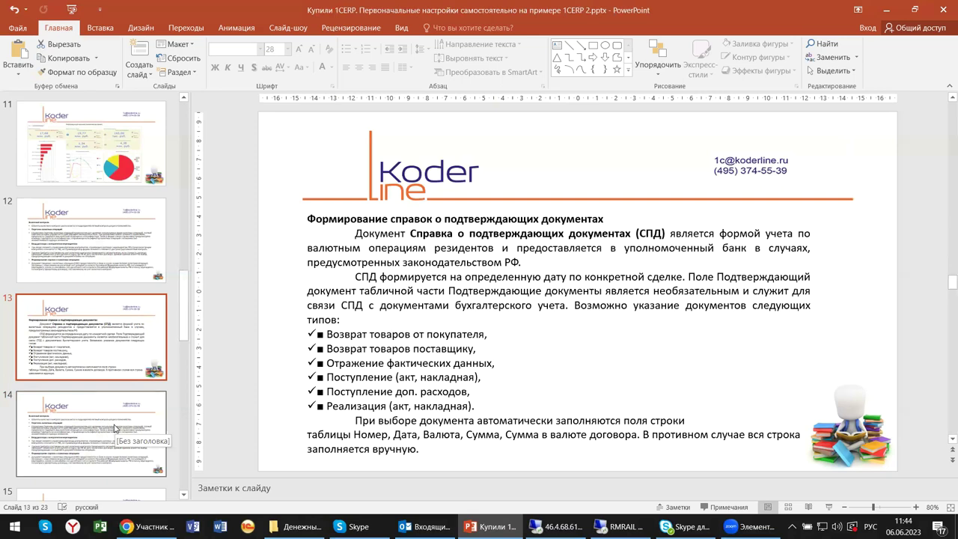
left_click(114, 428)
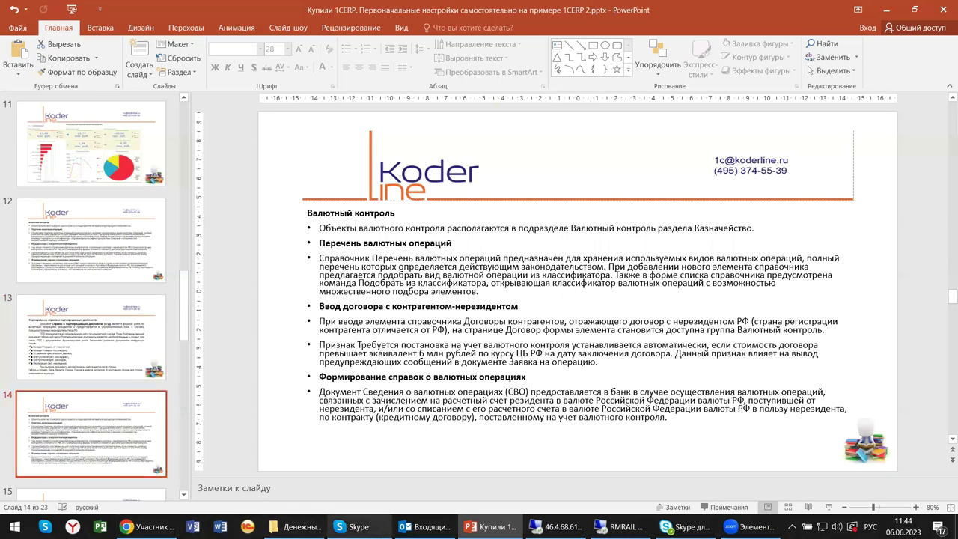
left_click(558, 527)
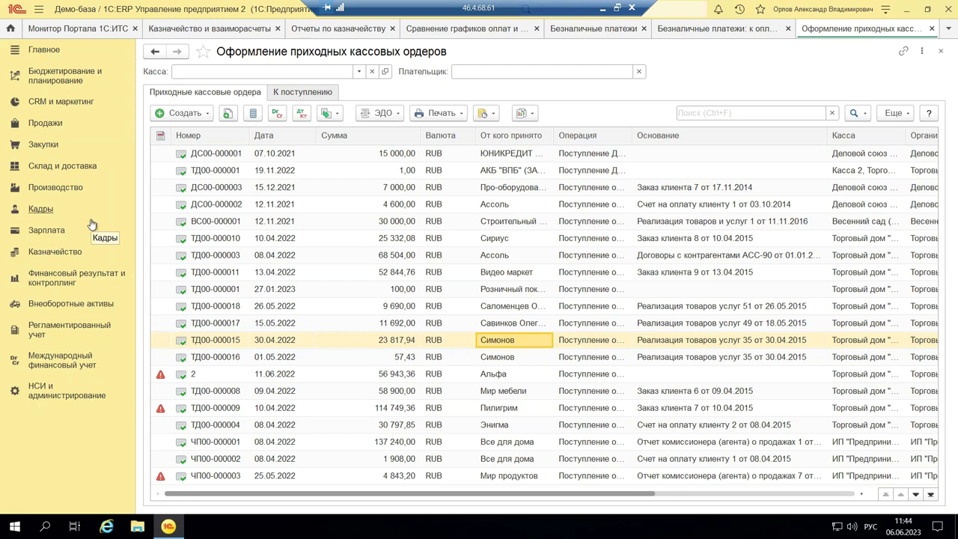
- Open the acquiring operations (Эквайринговые операции) in Казначейство, view the payment orders (Распоряжения на оплату), and return to the operations list
left_click(53, 253)
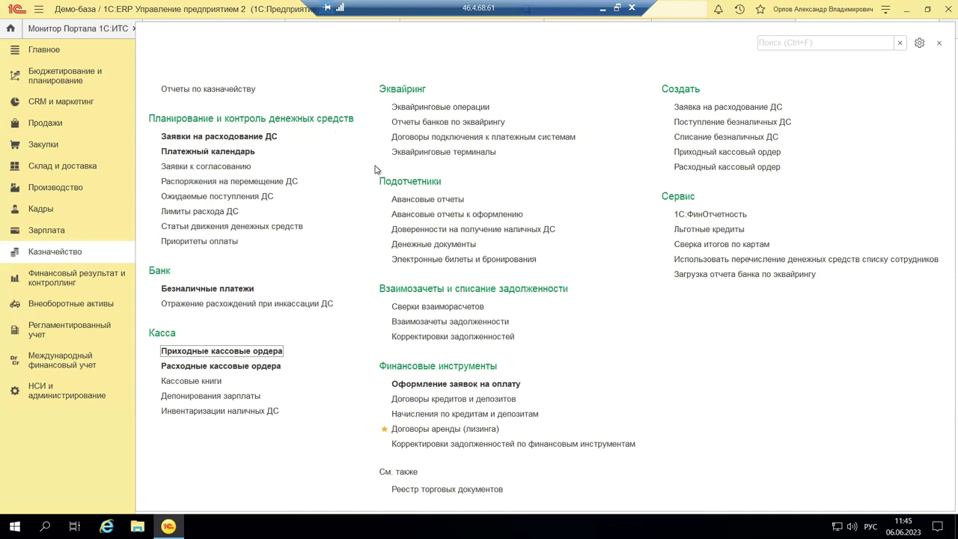
left_click(425, 107)
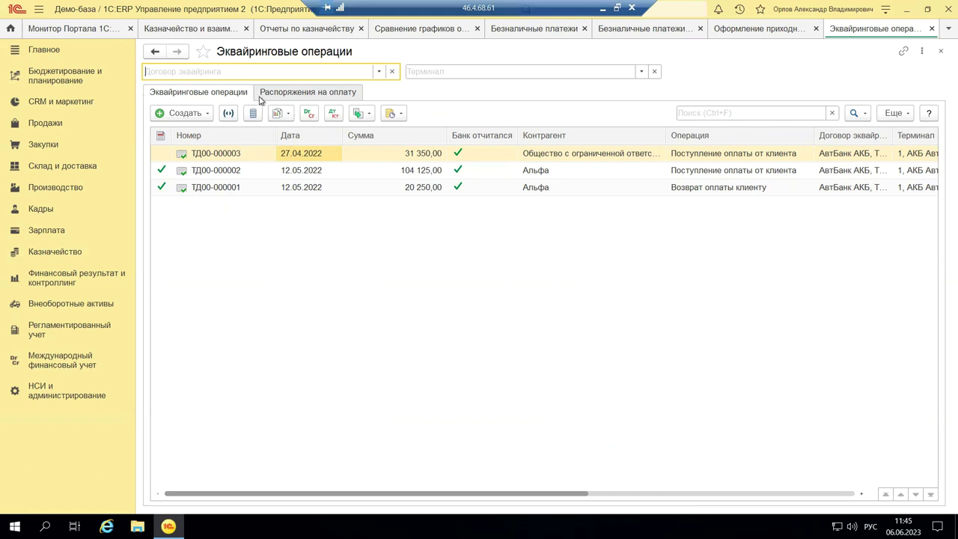
left_click(307, 95)
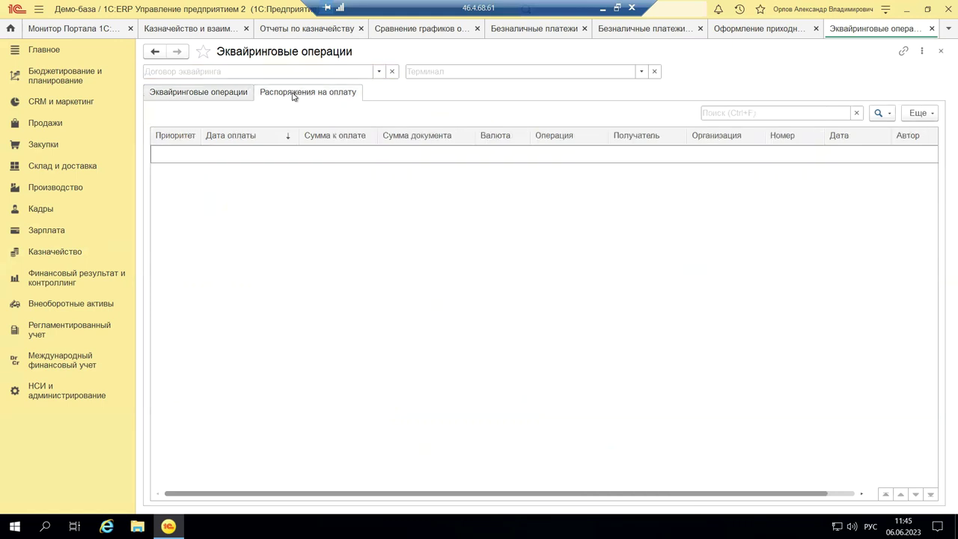
left_click(225, 96)
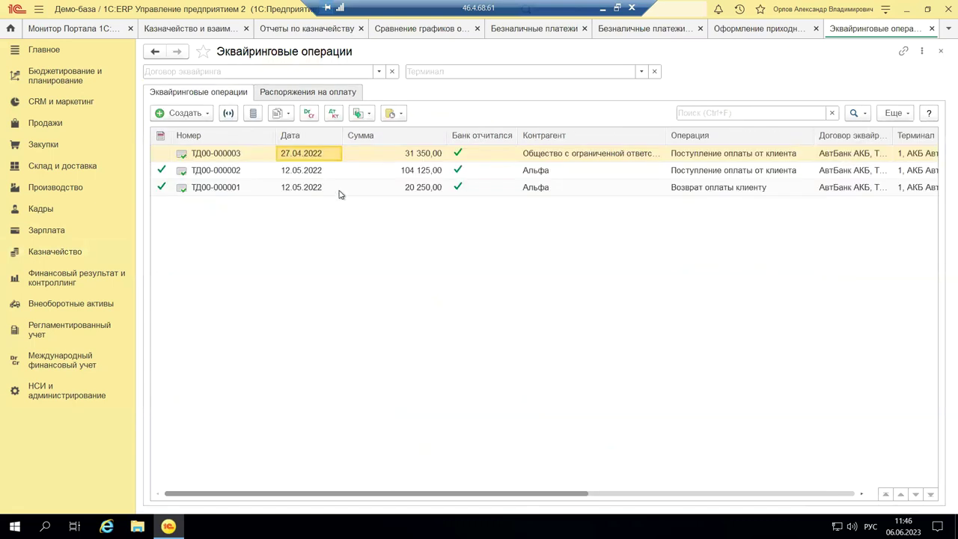
- Open the acquiring operation dated 27.04.2022, view its payment details (Расшифровка платежа), and open the card of its cash flow item (Статья ДДС)
left_click(315, 153)
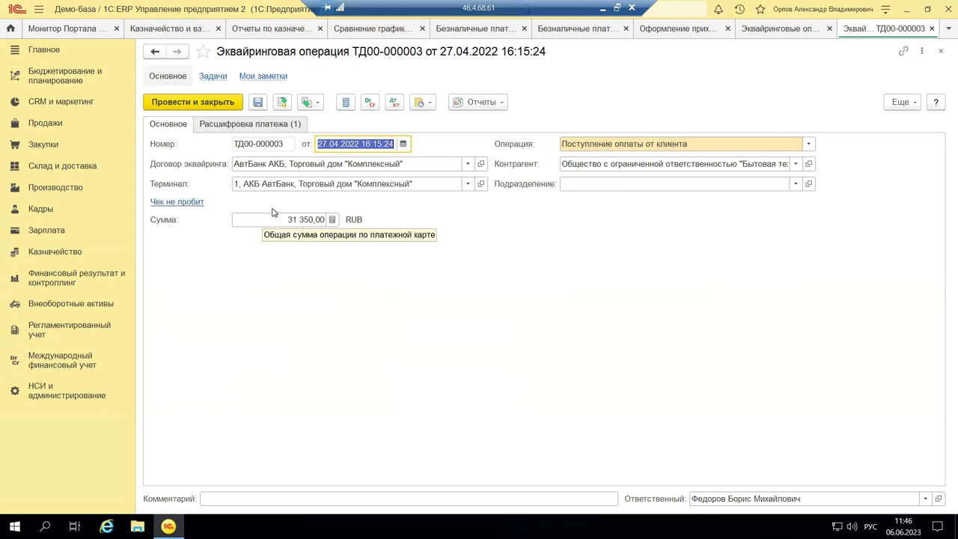
left_click(260, 122)
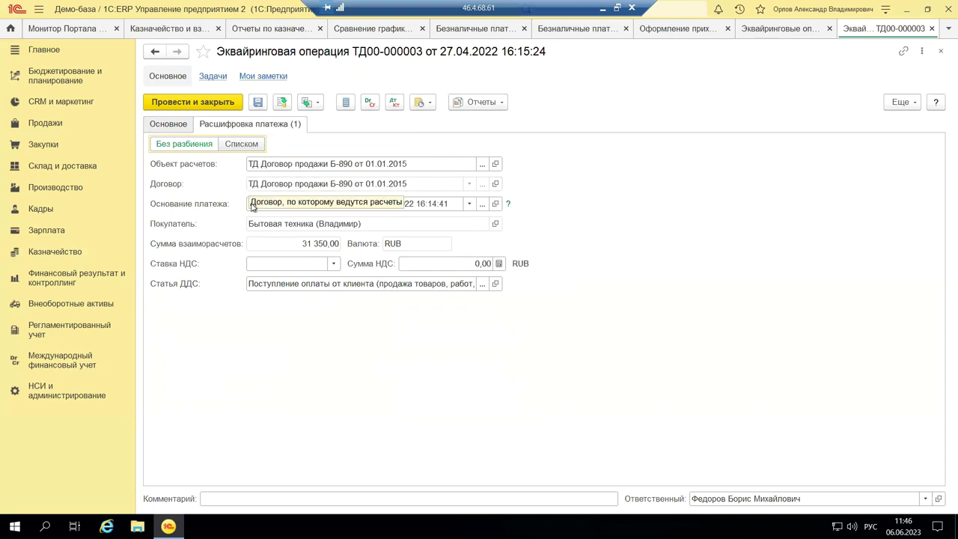
left_click(495, 284)
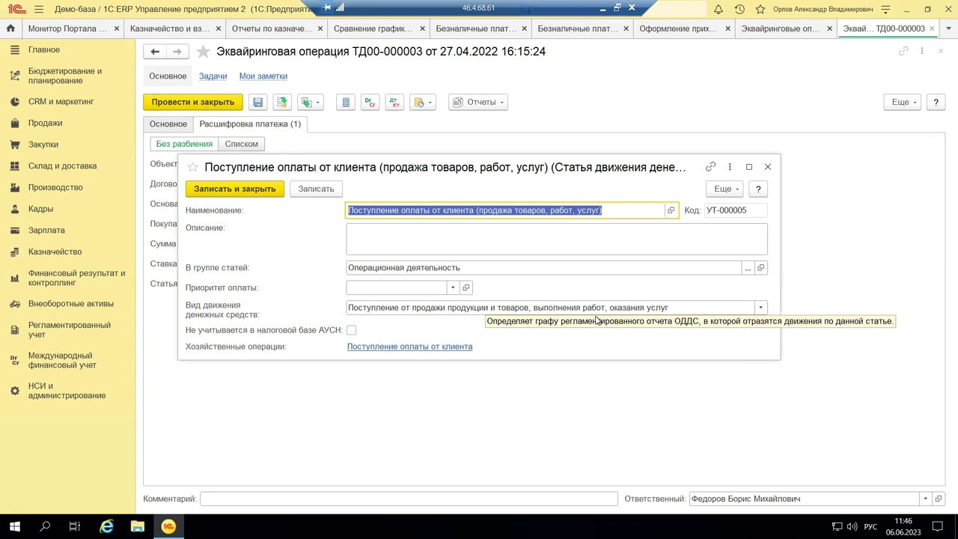
- View the cash flow item's movement types (Вид движения денежных средств) and business operations list, and close its card without changes
left_click(760, 307)
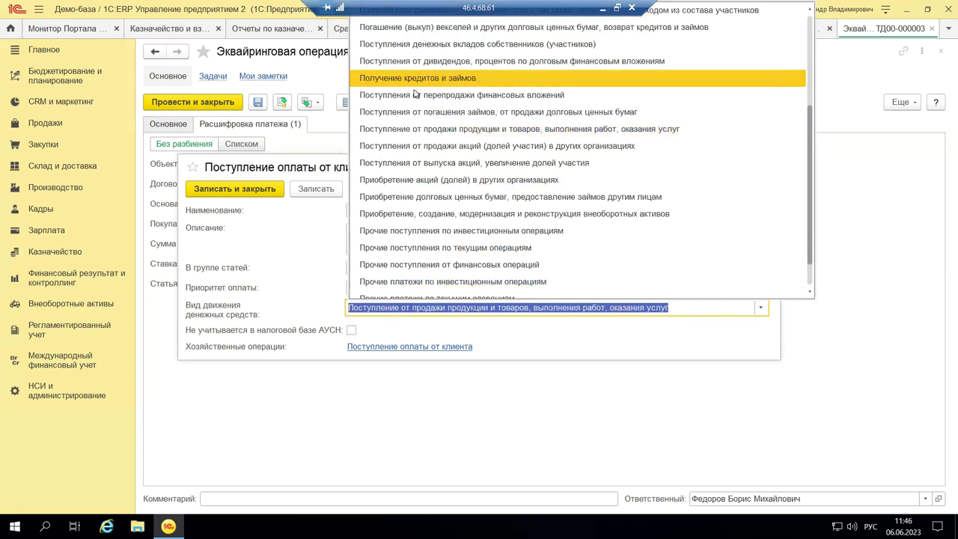
left_click(524, 375)
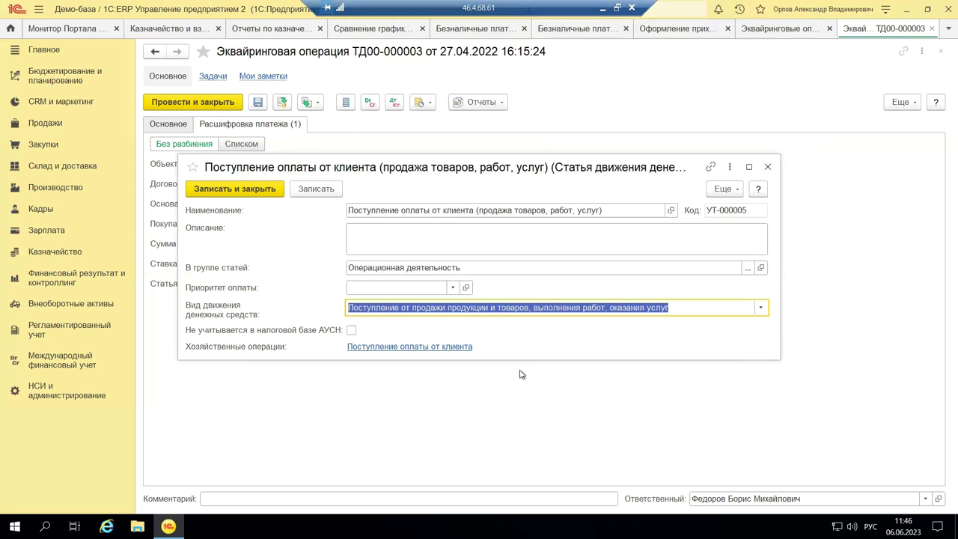
left_click(422, 349)
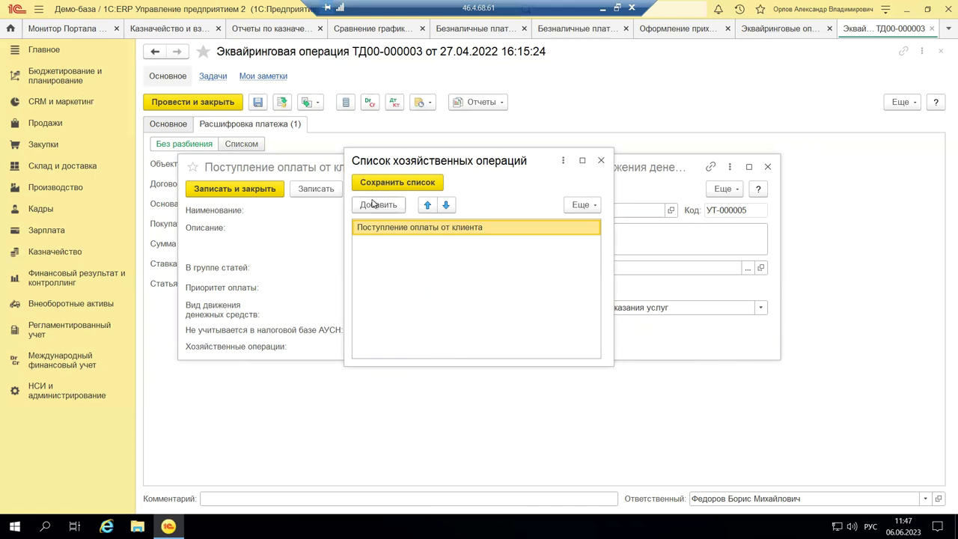
left_click(601, 160)
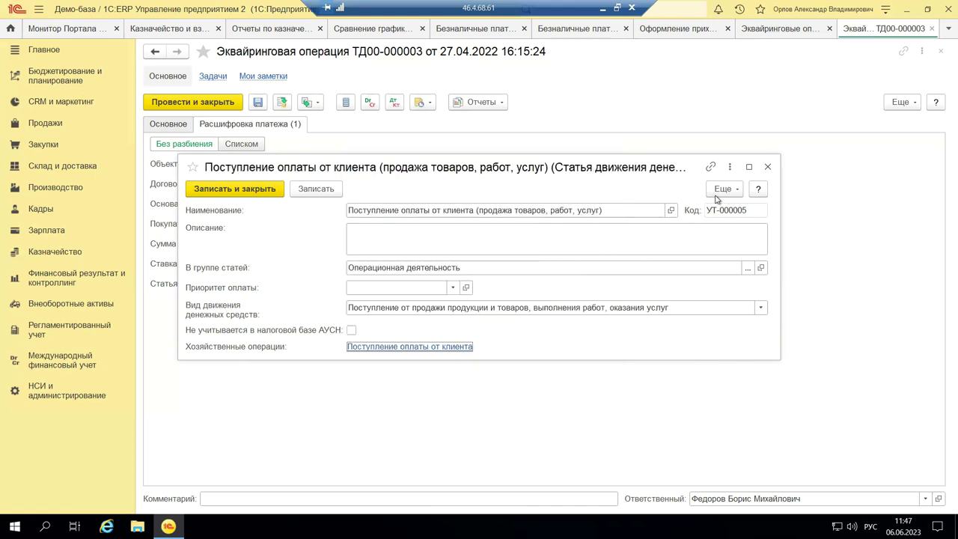
left_click(767, 168)
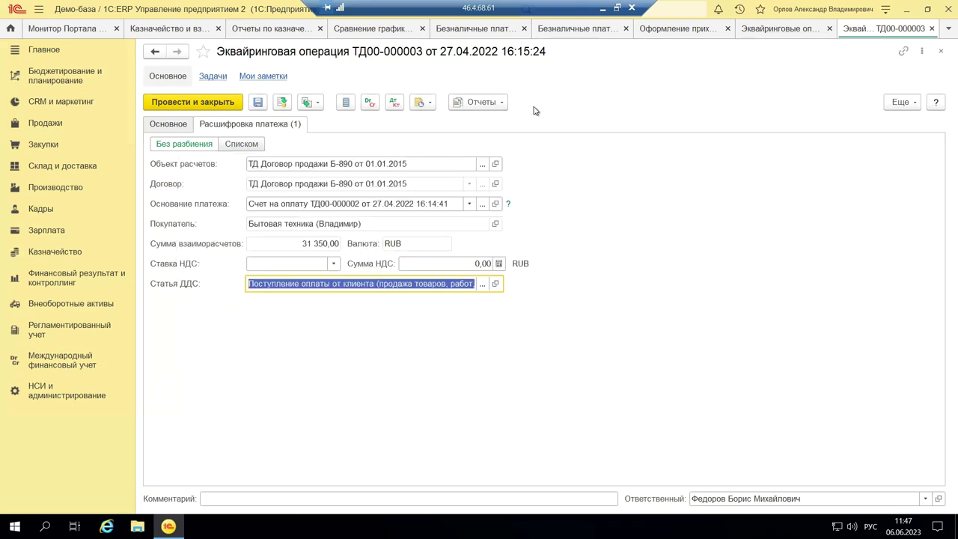
- View the related documents (Связанные документы) of the acquiring operation, and close both the report and the operation
left_click(467, 104)
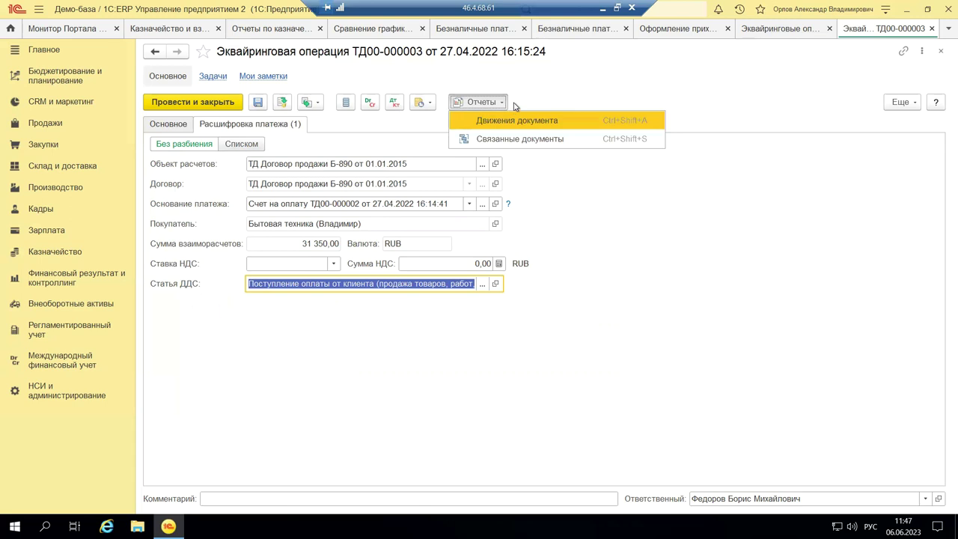
left_click(491, 139)
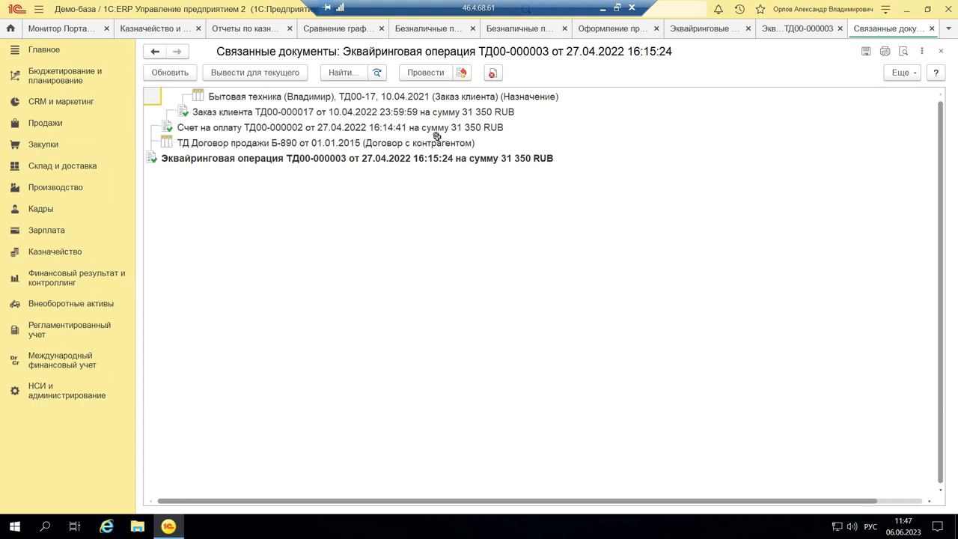
left_click(942, 52)
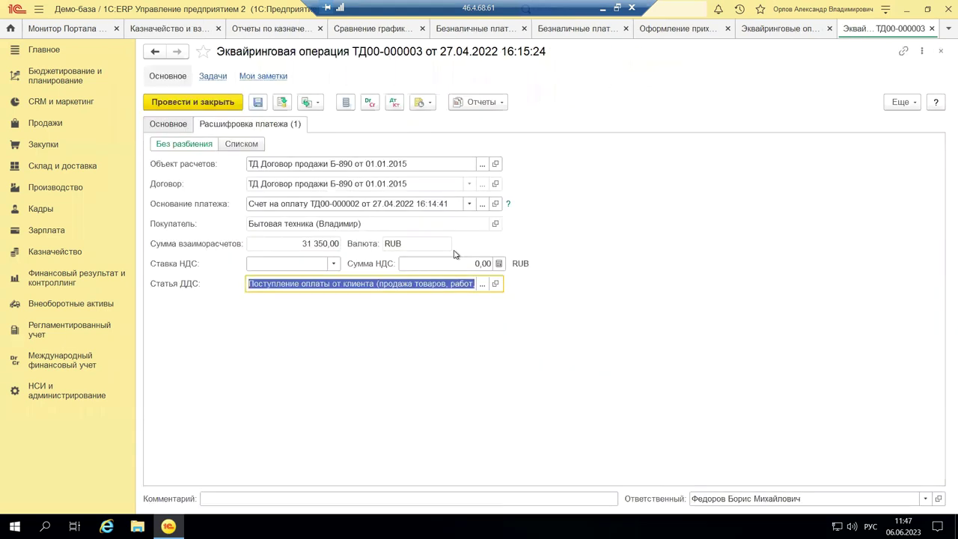
left_click(941, 54)
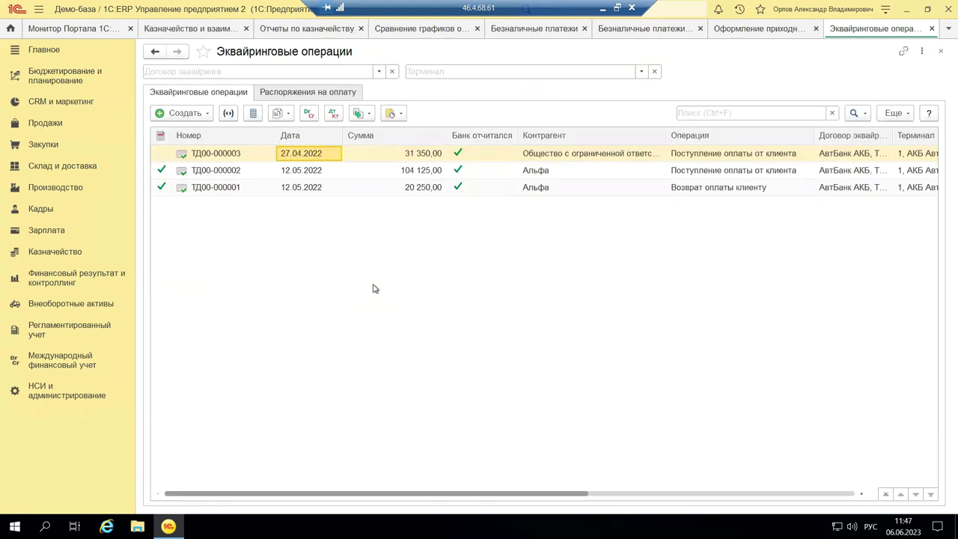
- View the Казначейство section commands, and switch to PowerPoint to show slide 15 with the 1С:ИТС treasury instructions
left_click(50, 253)
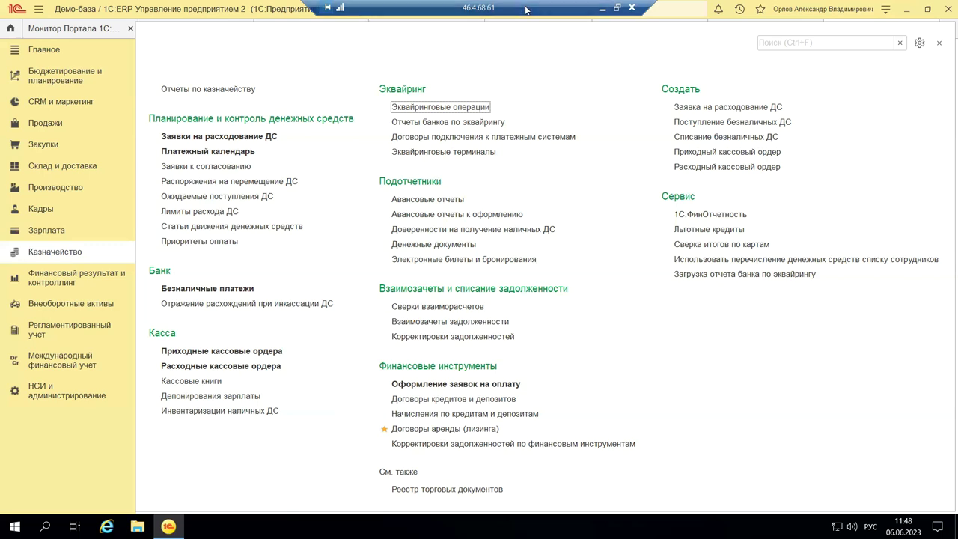
left_click(602, 8)
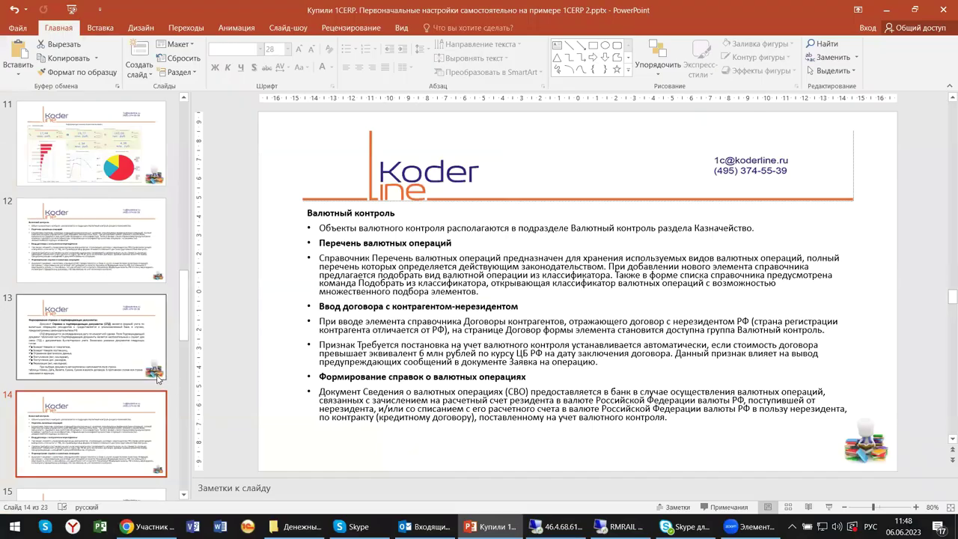
scroll(158, 378, "down", 3)
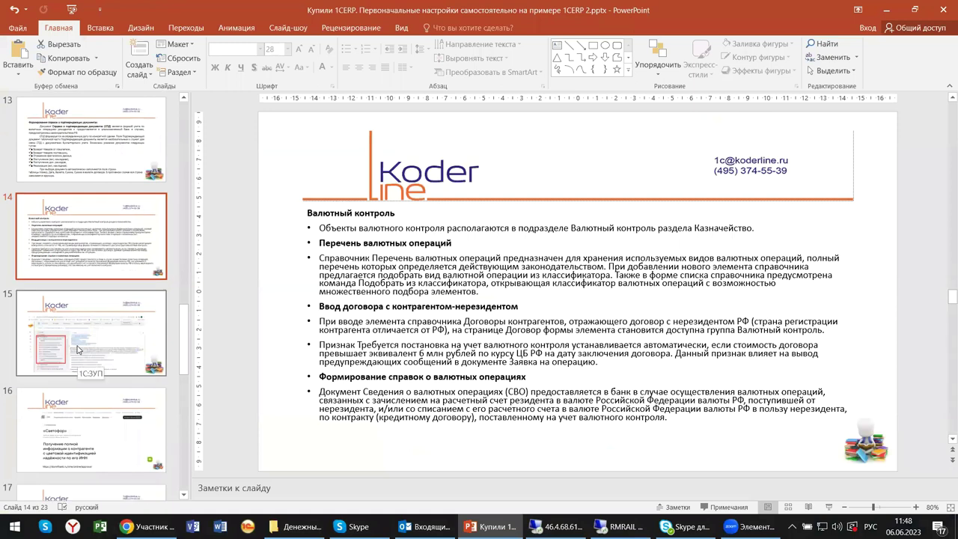
left_click(78, 346)
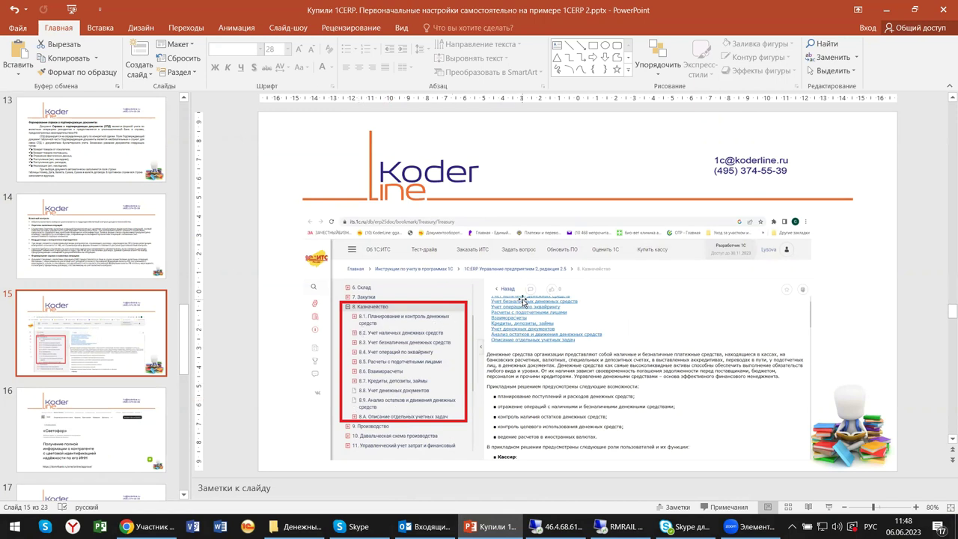
left_click(490, 526)
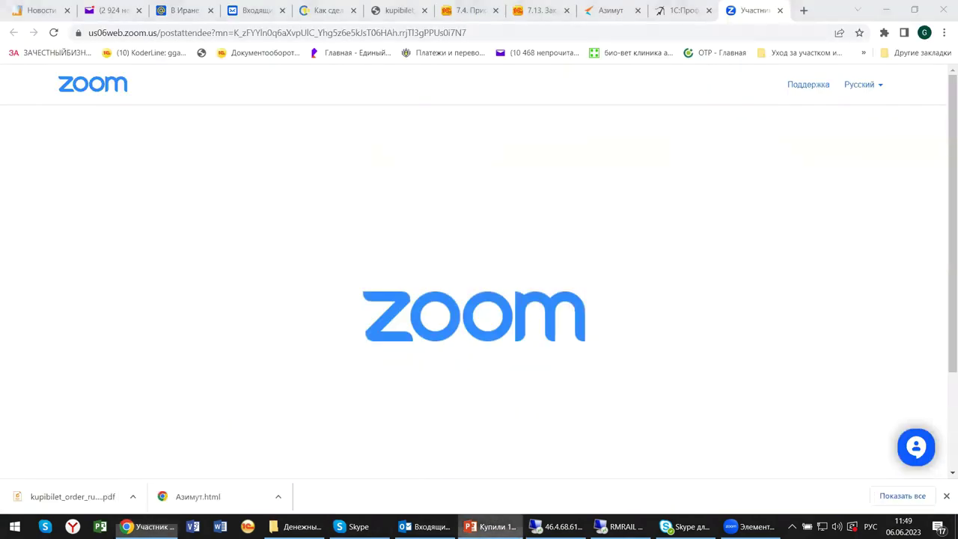
left_click(491, 526)
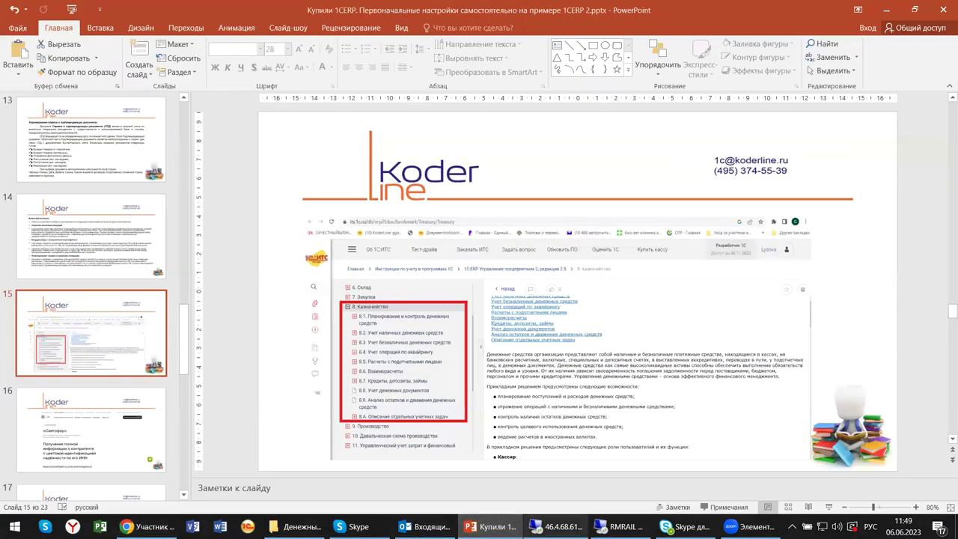
- Return to 1C:ERP and open the client payment acquiring operation dated 12.05.2022 for 104 125,00 RUB
left_click(554, 526)
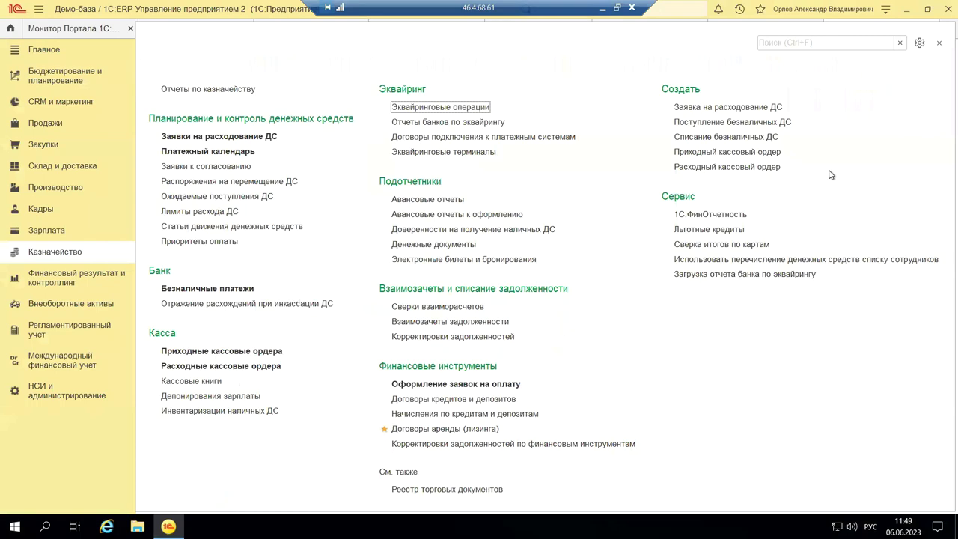
left_click(939, 42)
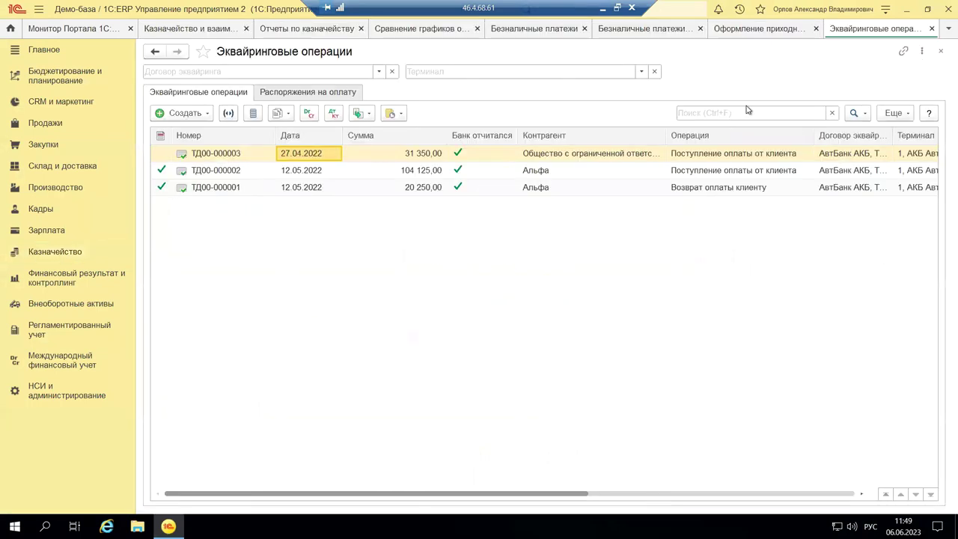
double_click(292, 170)
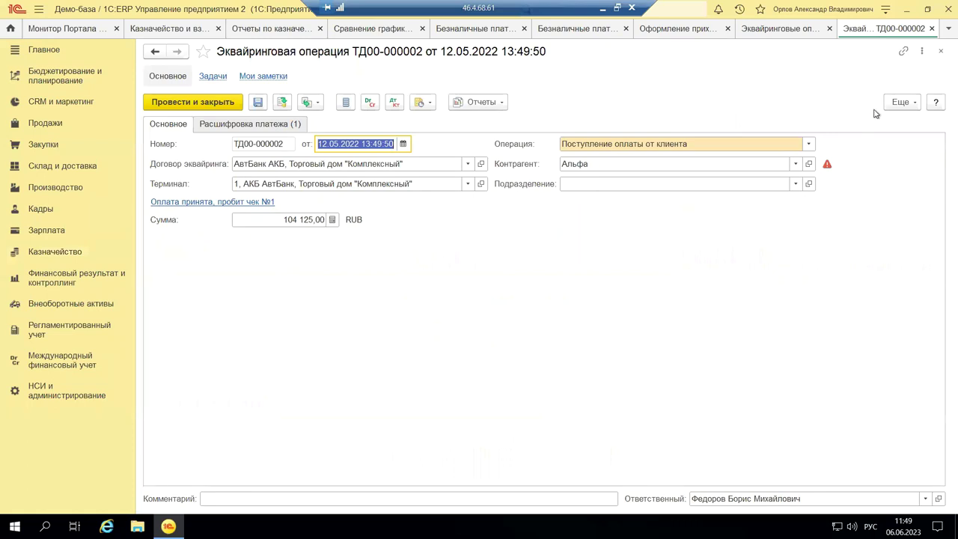
- View the help article (Справка) on the acquiring operation document, close it, and review the document's additional commands
left_click(902, 103)
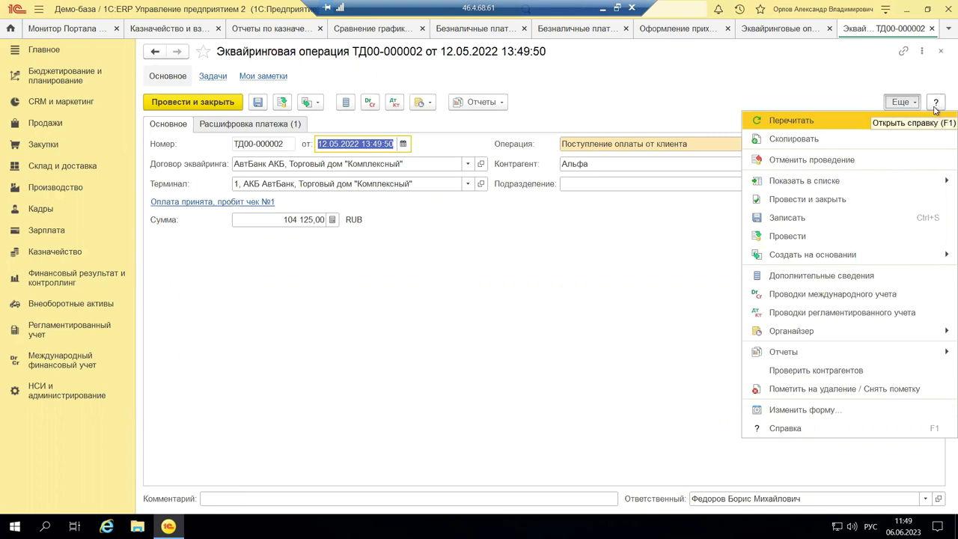
left_click(792, 95)
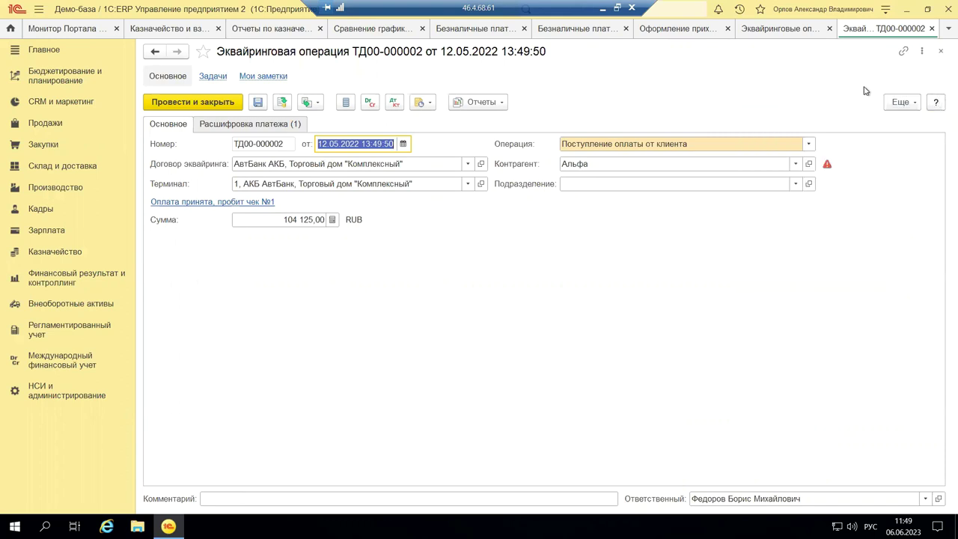
left_click(935, 103)
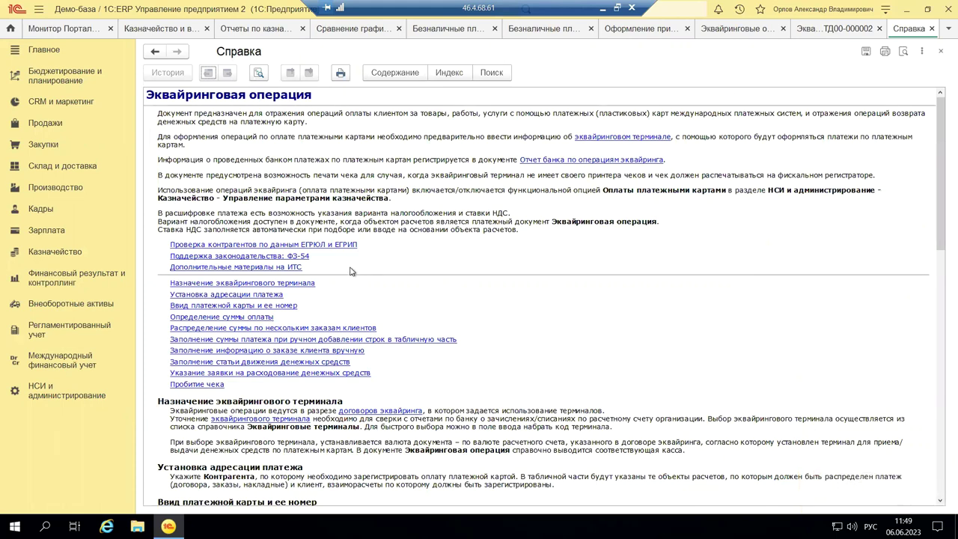
scroll(287, 258, "down", 10)
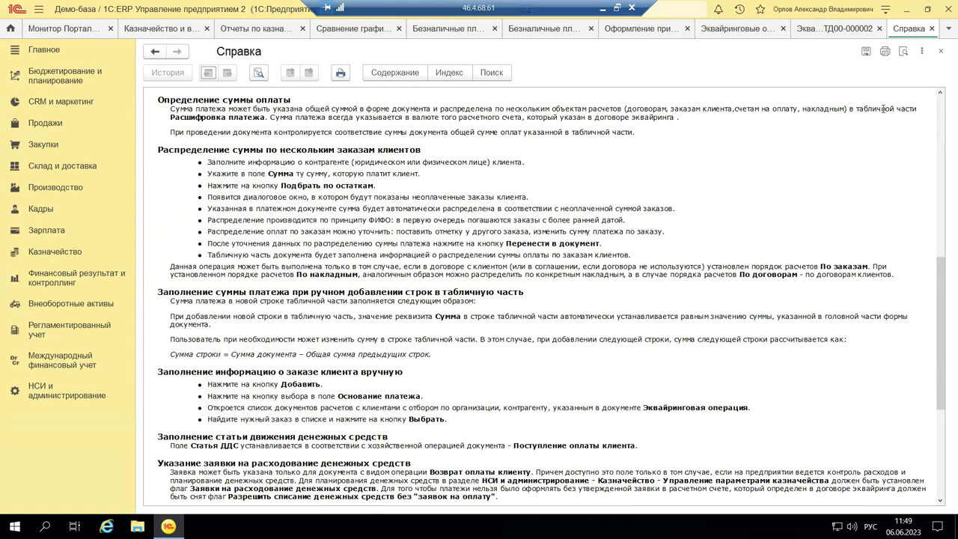
left_click(942, 52)
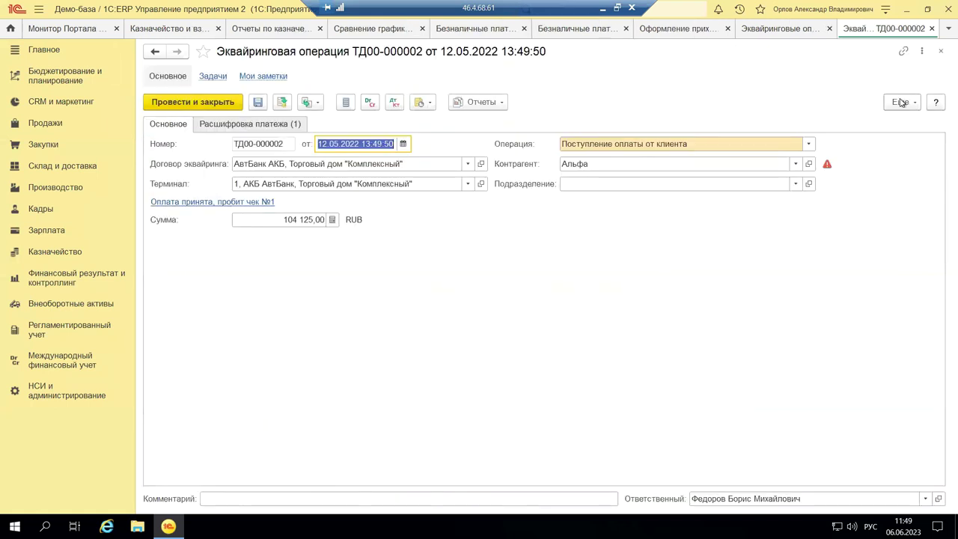
left_click(901, 101)
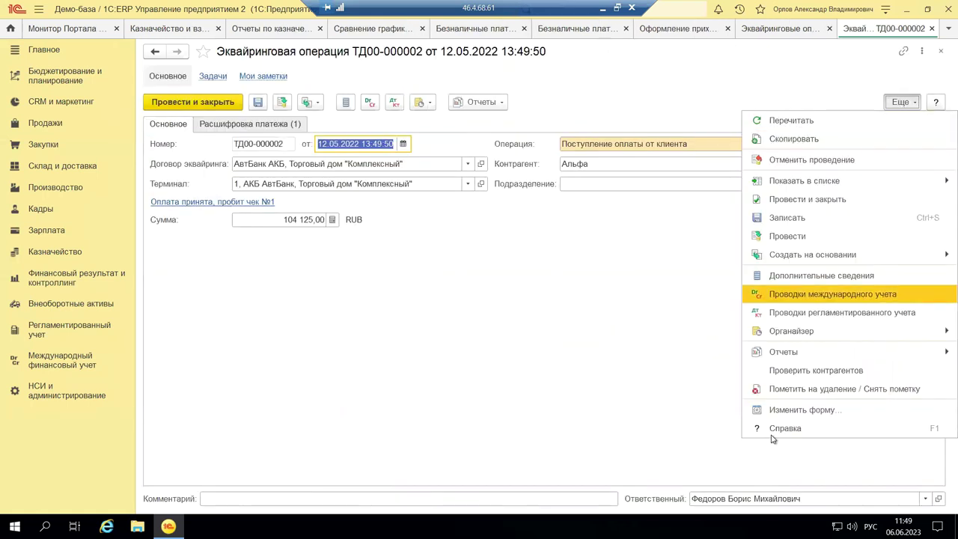
left_click(624, 436)
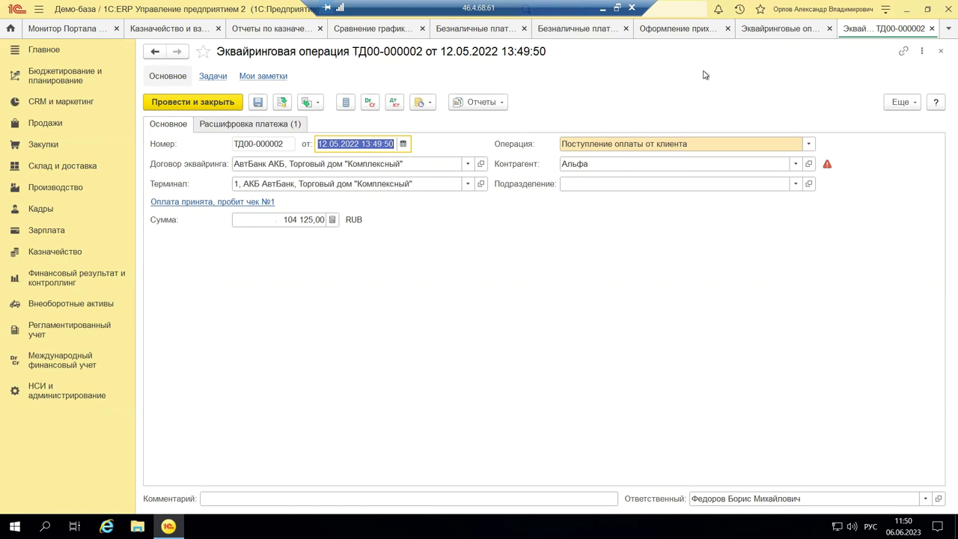
- Open the program information (О программе) and highlight the configuration name and version text
left_click(886, 10)
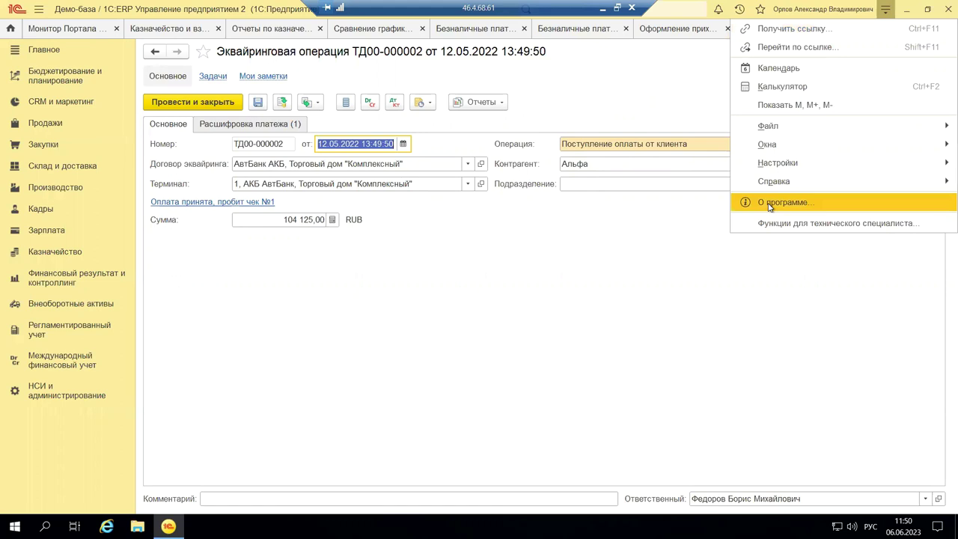
mouse_move(764, 184)
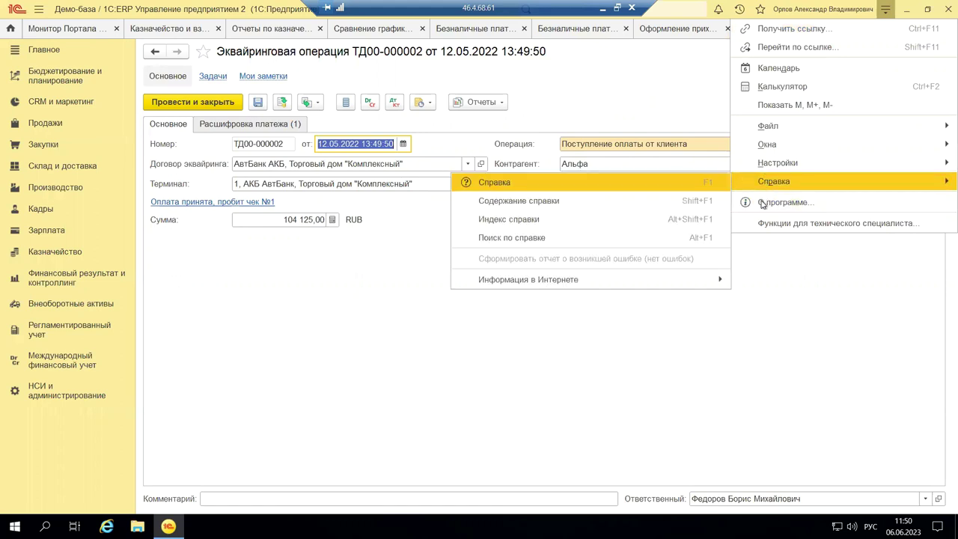
left_click(762, 209)
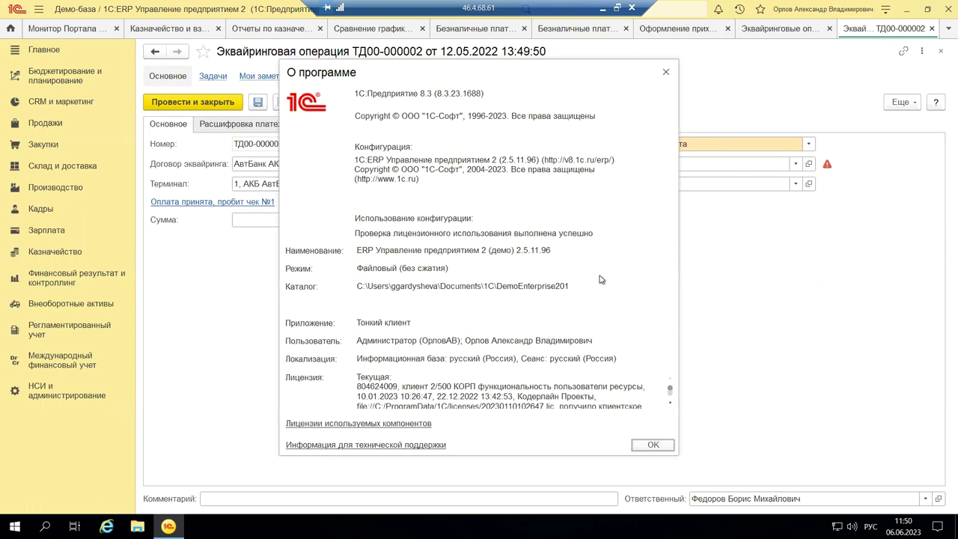
key("Tab")
triple_click(360, 159)
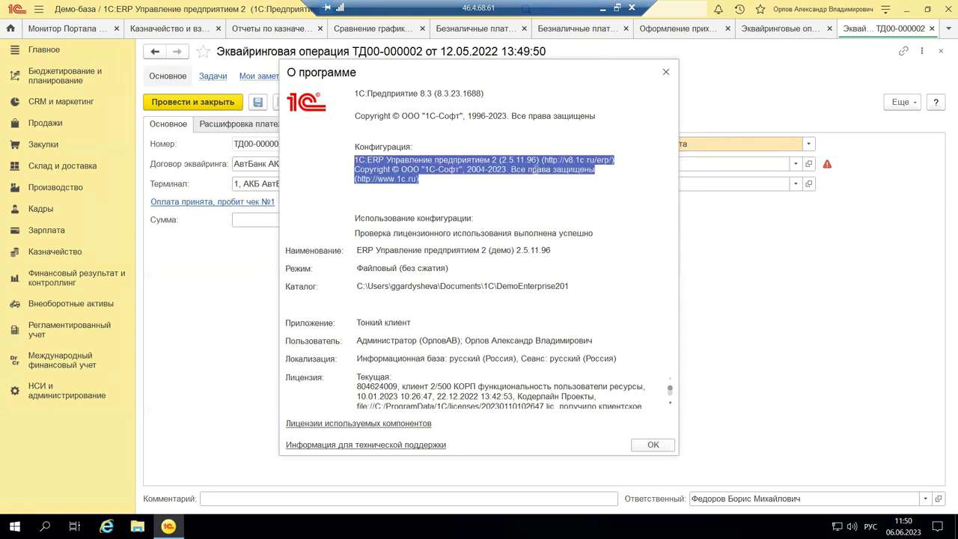